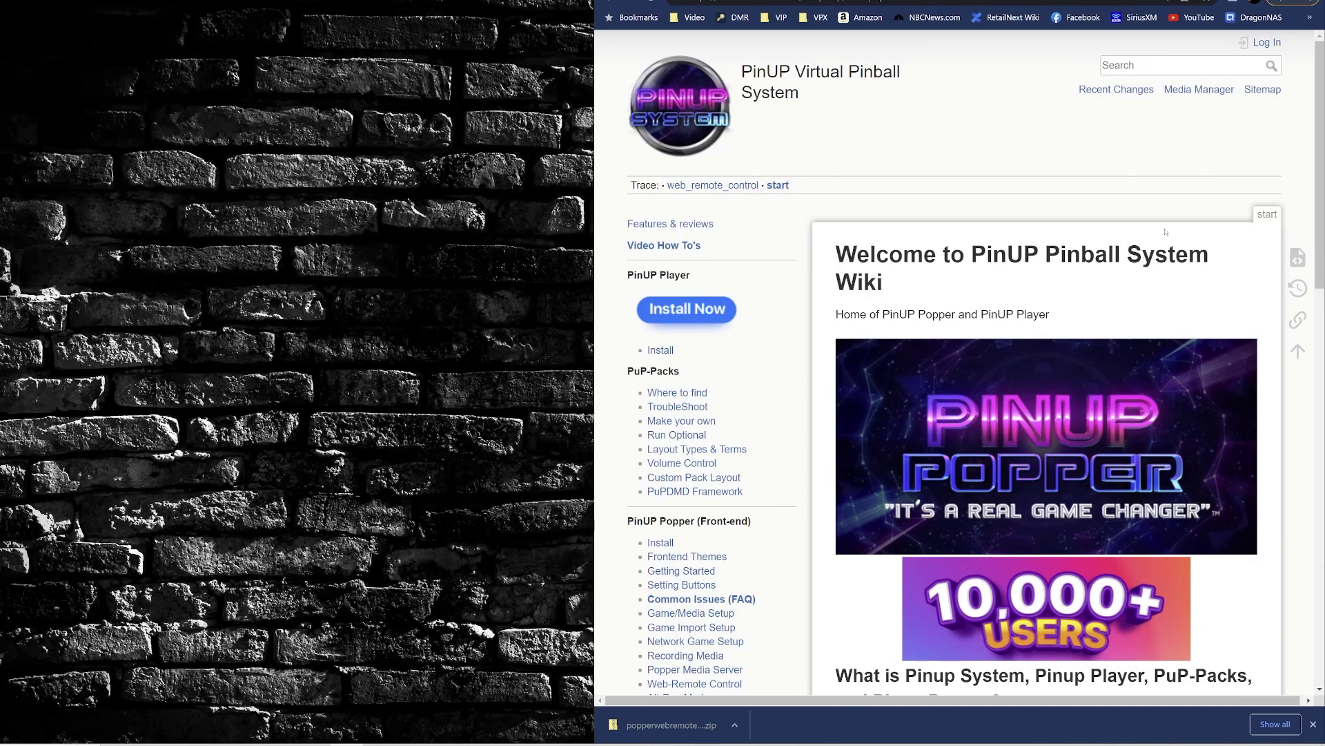
# Open the wiki's Web-Remote Control page listed under PinUP Popper (Front-end).
pyautogui.scroll(-3, 1158, 250)
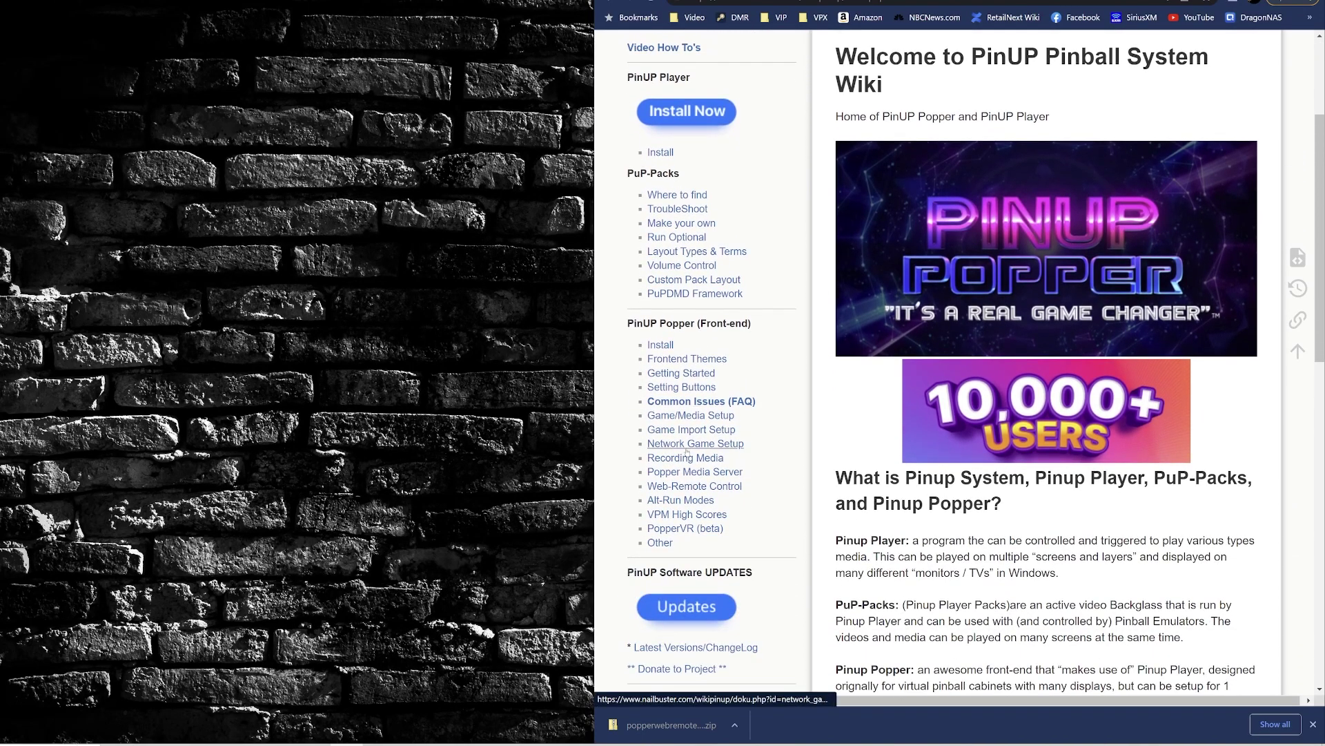
pyautogui.click(691, 487)
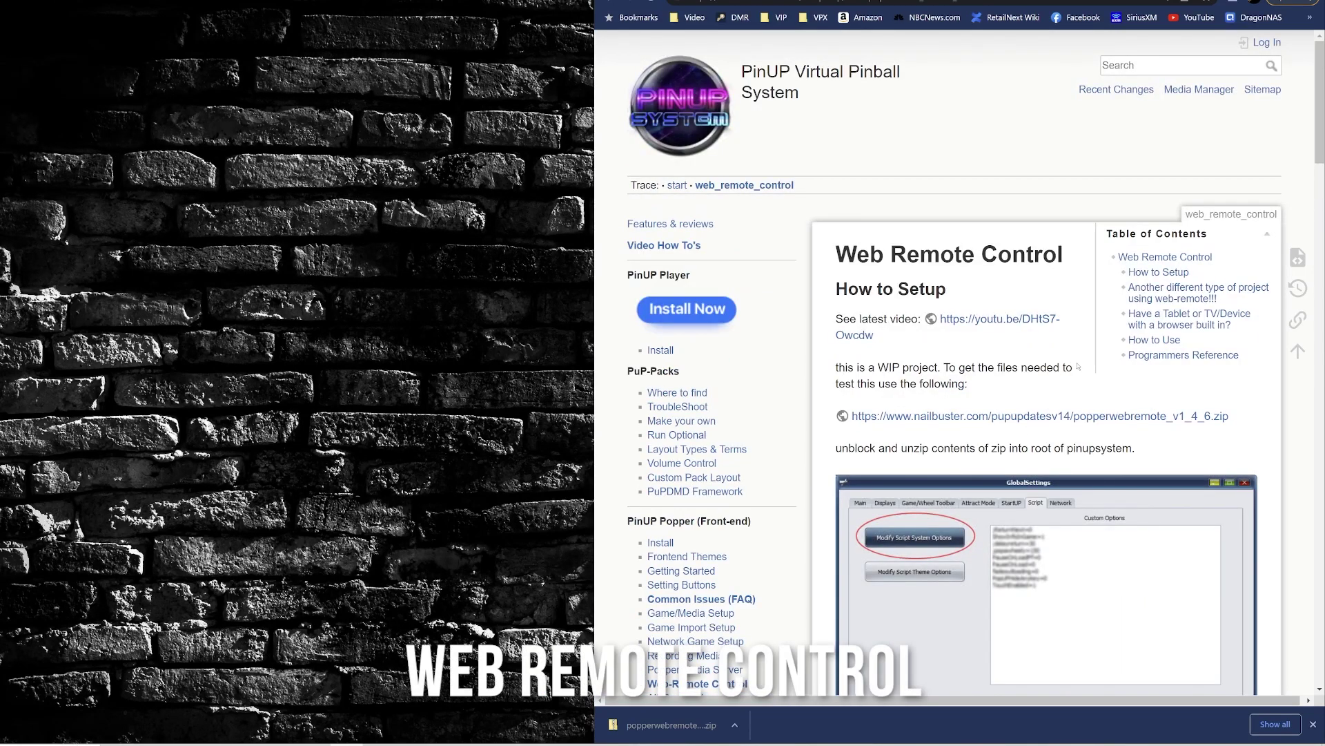
pyautogui.scroll(-1, 1078, 367)
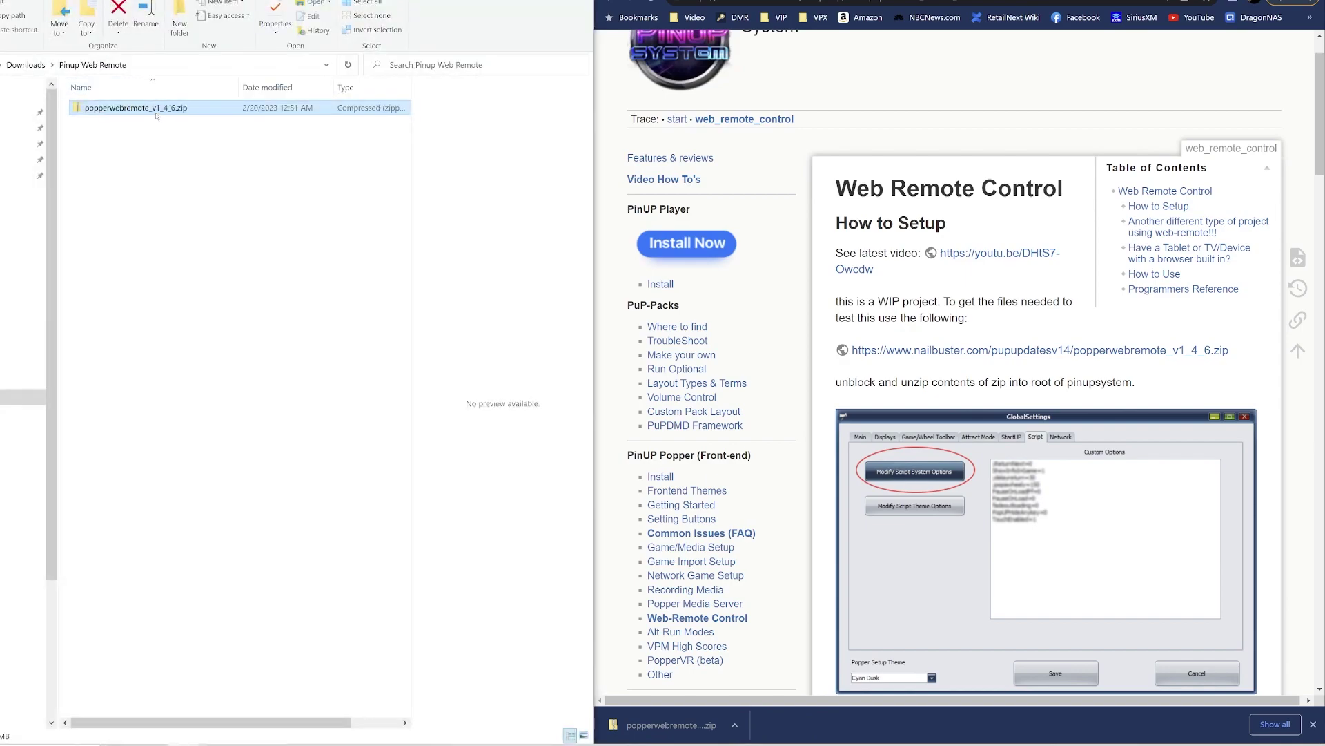
# Unblock popperwebremote_v1_4_6.zip in its file properties and apply the change.
pyautogui.rightClick(156, 116)
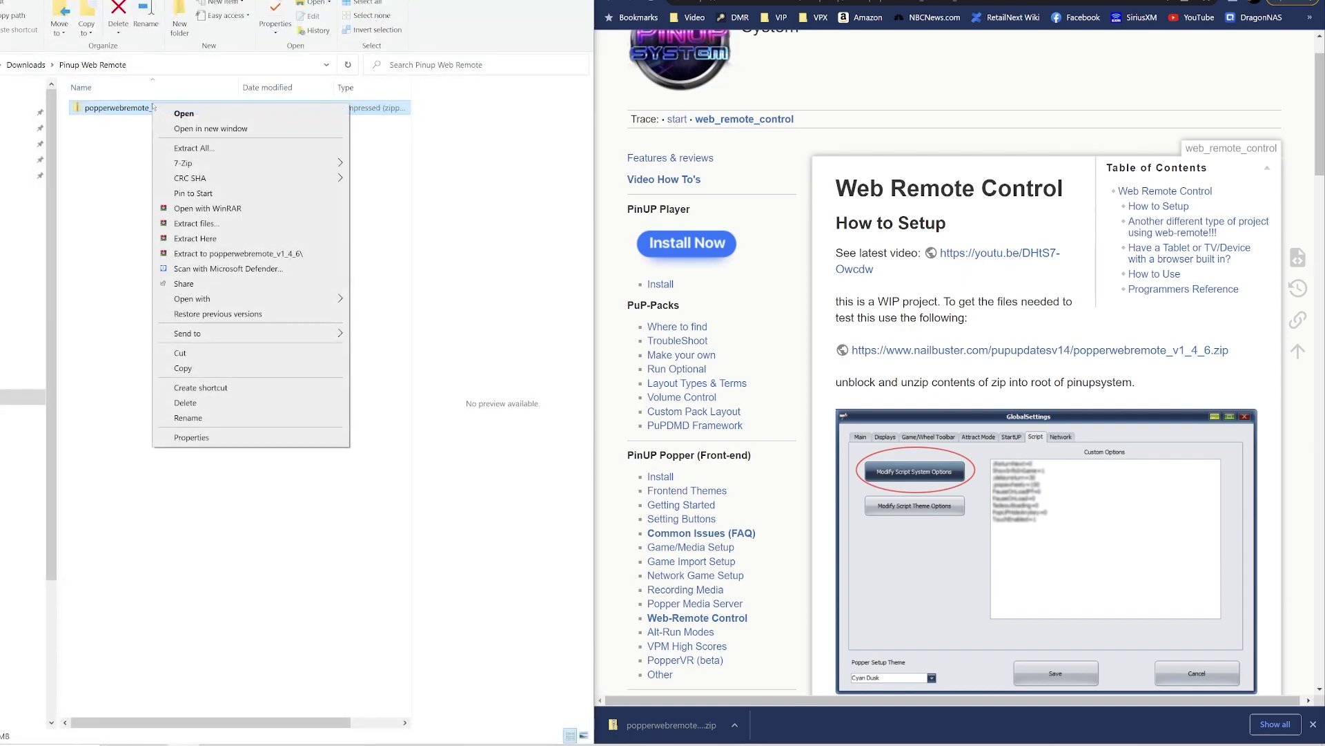
pyautogui.click(213, 437)
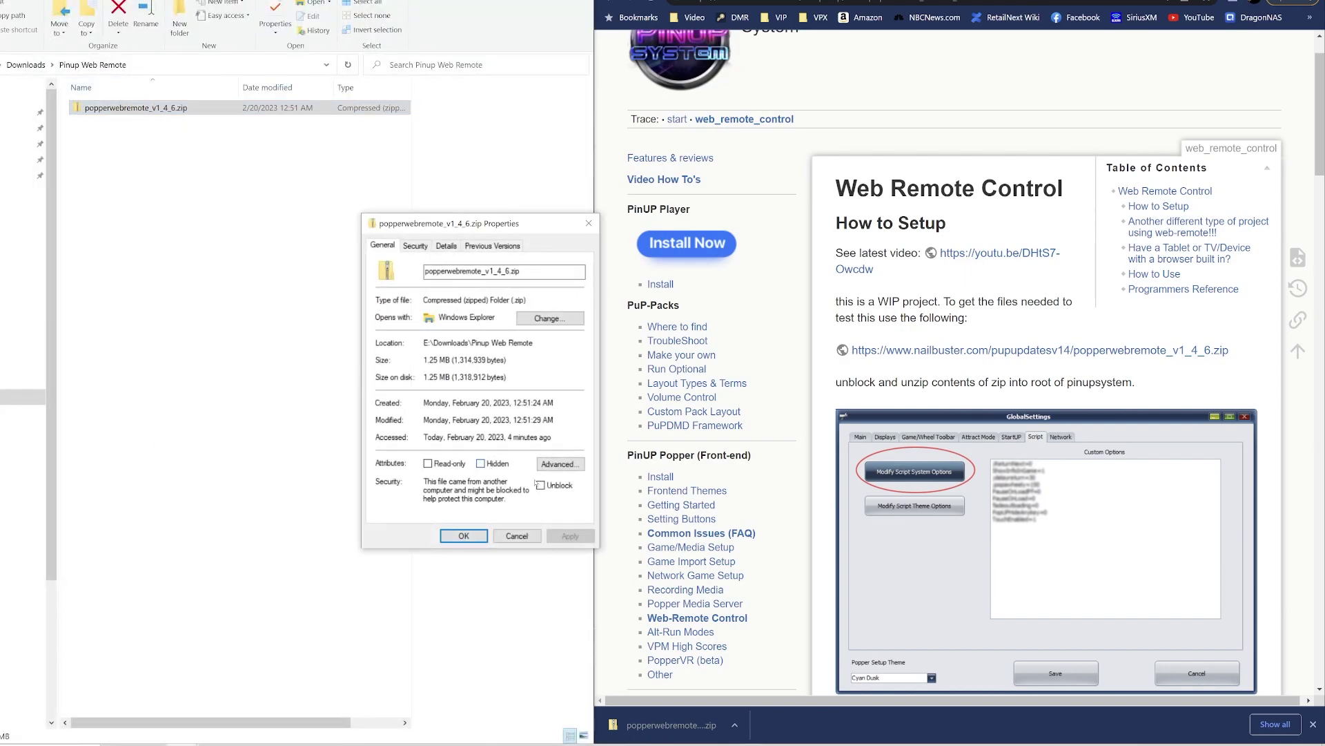
pyautogui.click(540, 485)
pyautogui.click(570, 536)
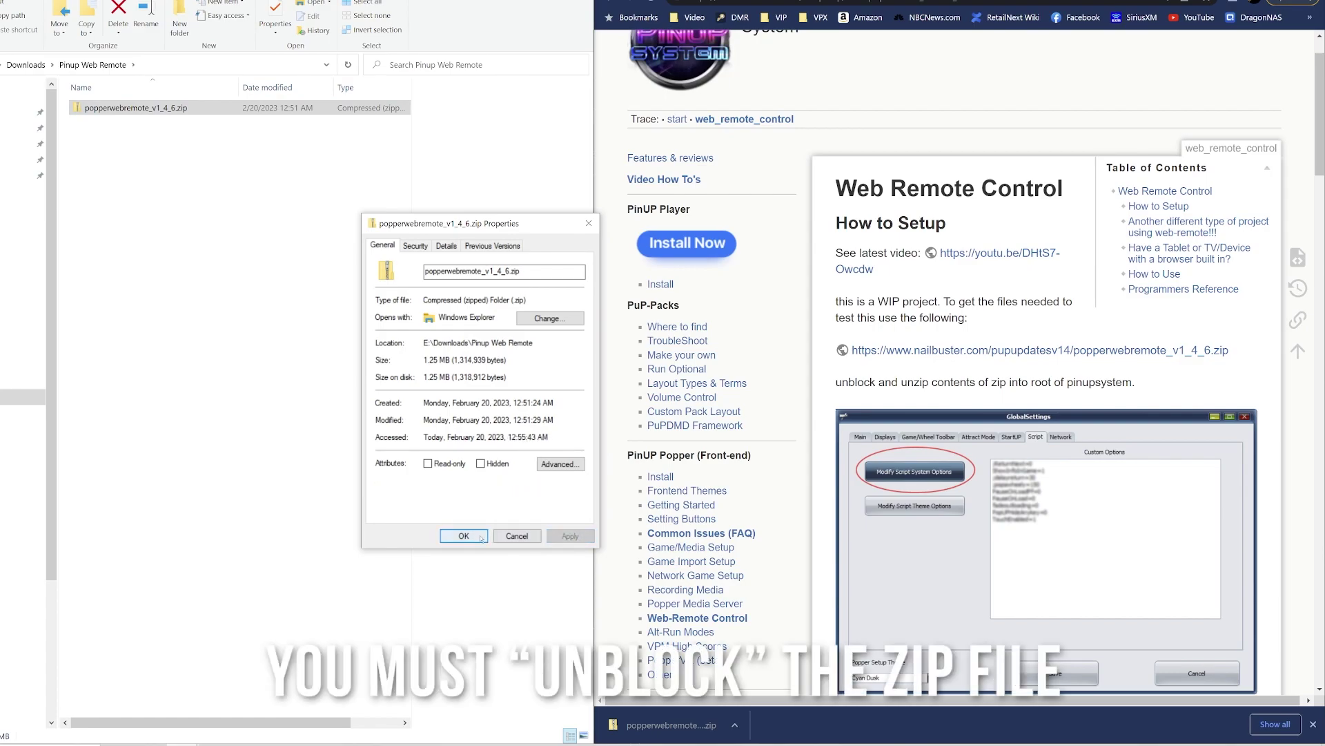
pyautogui.click(463, 536)
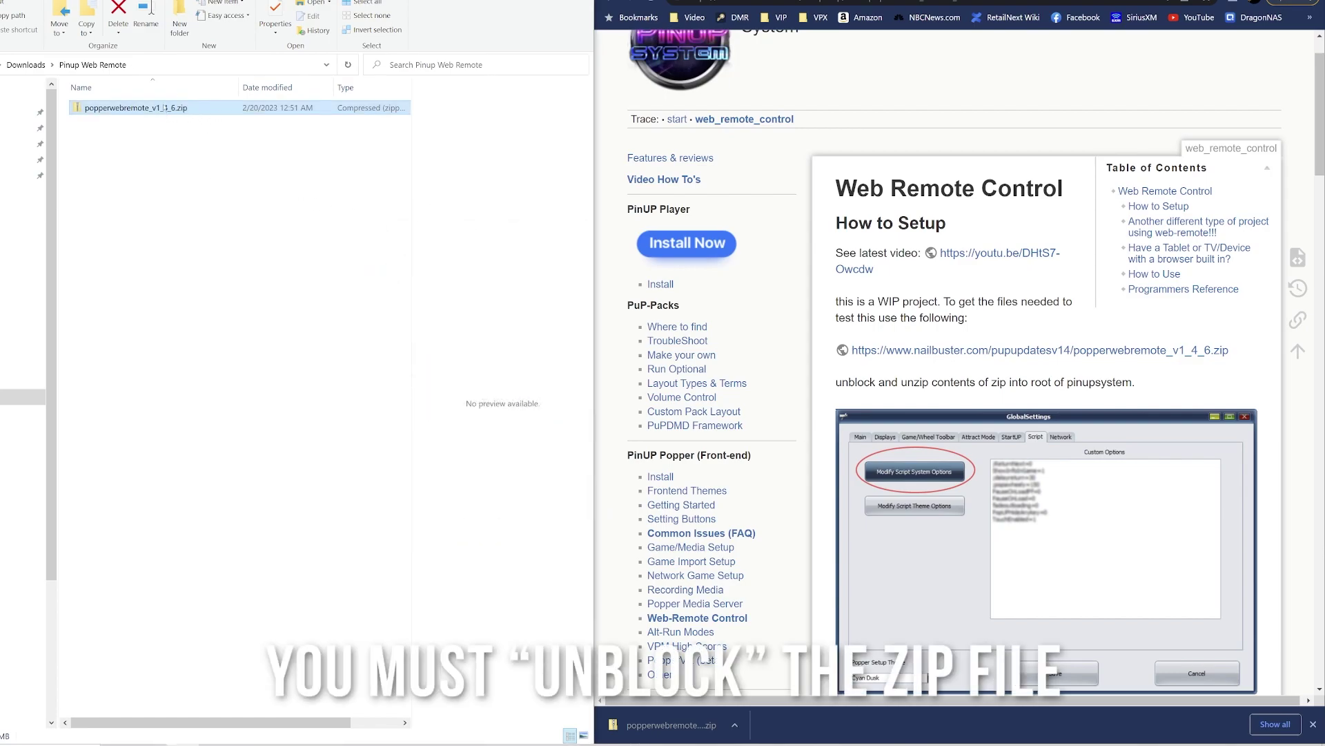
# Inspect the contents of popperwebremote_v1_4_6.zip and return to the Pinup Web Remote folder.
pyautogui.rightClick(165, 107)
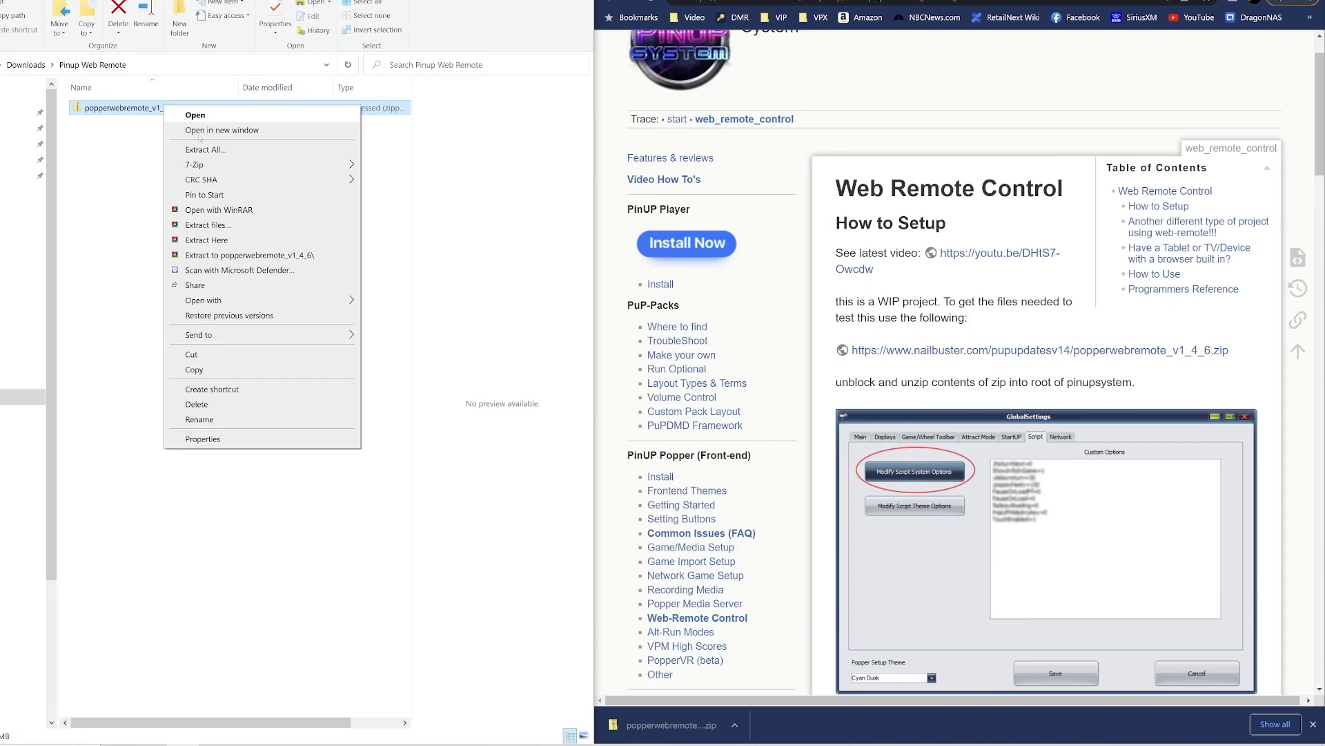
pyautogui.click(303, 560)
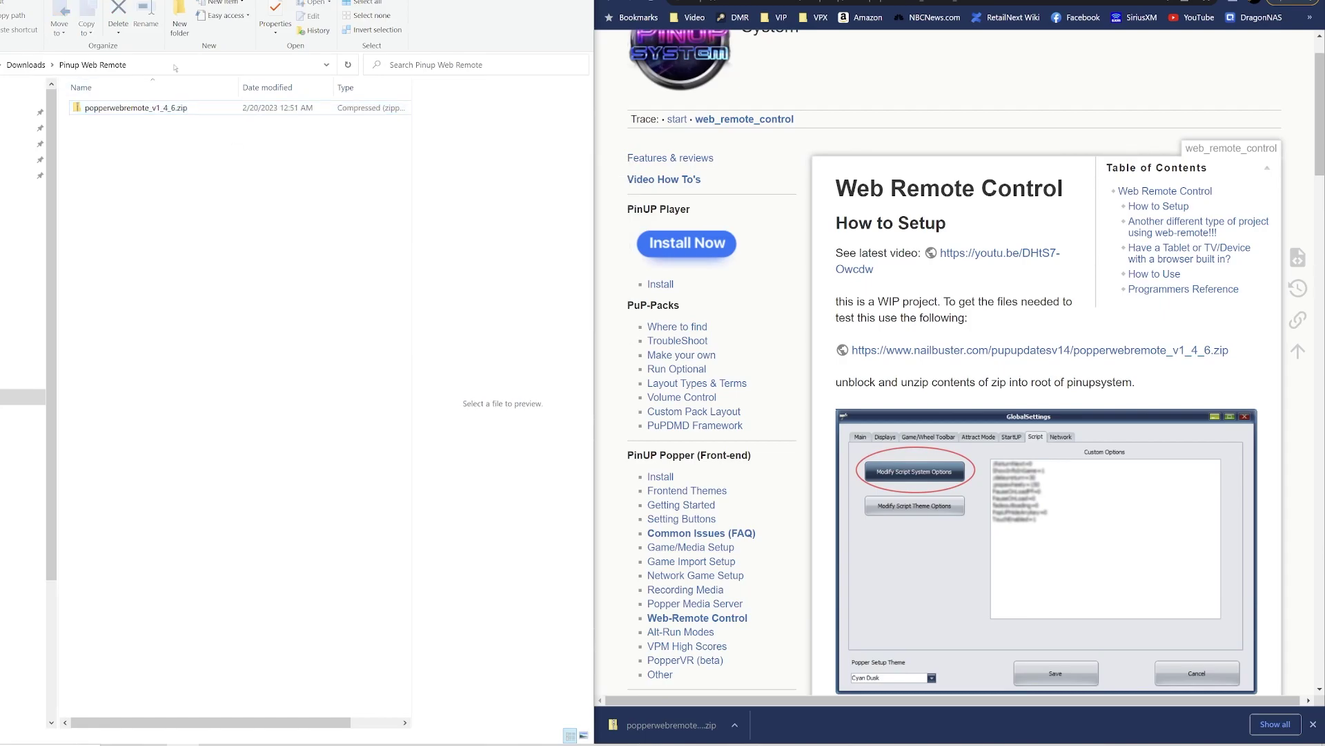
pyautogui.doubleClick(207, 108)
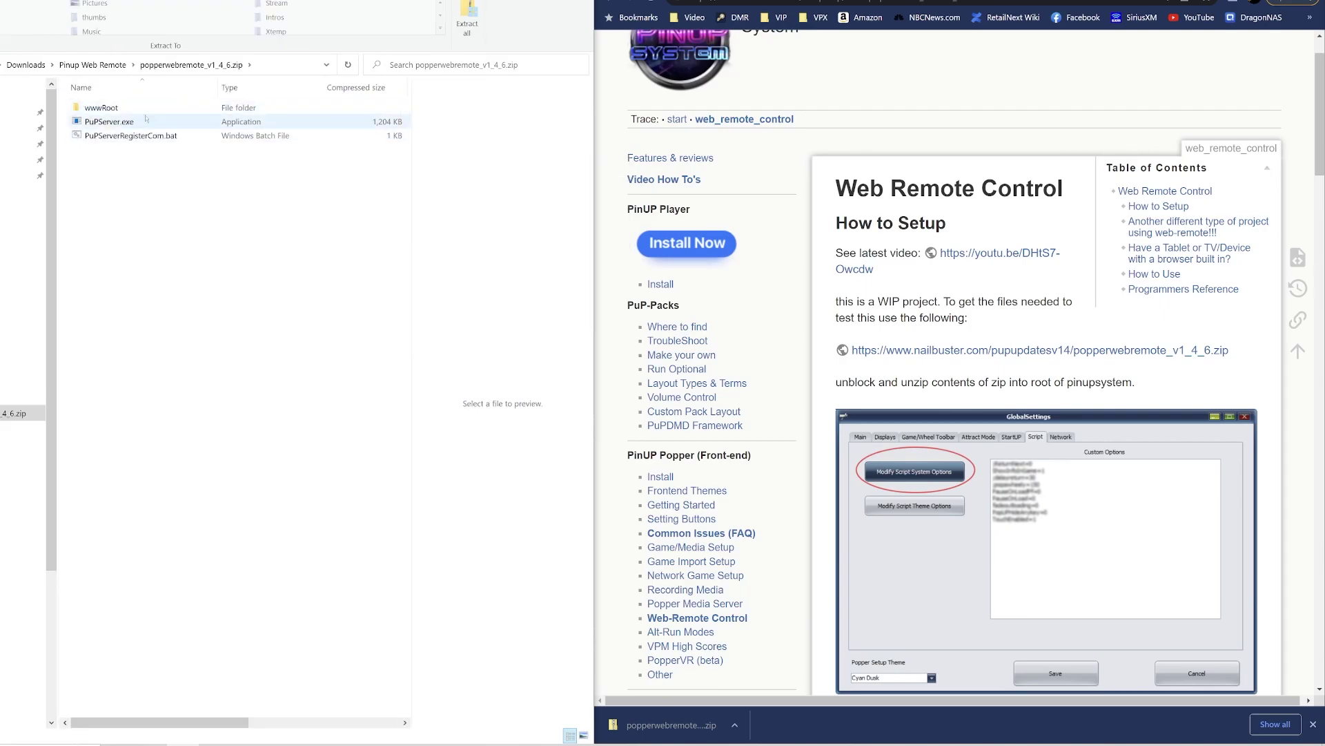
pyautogui.click(93, 65)
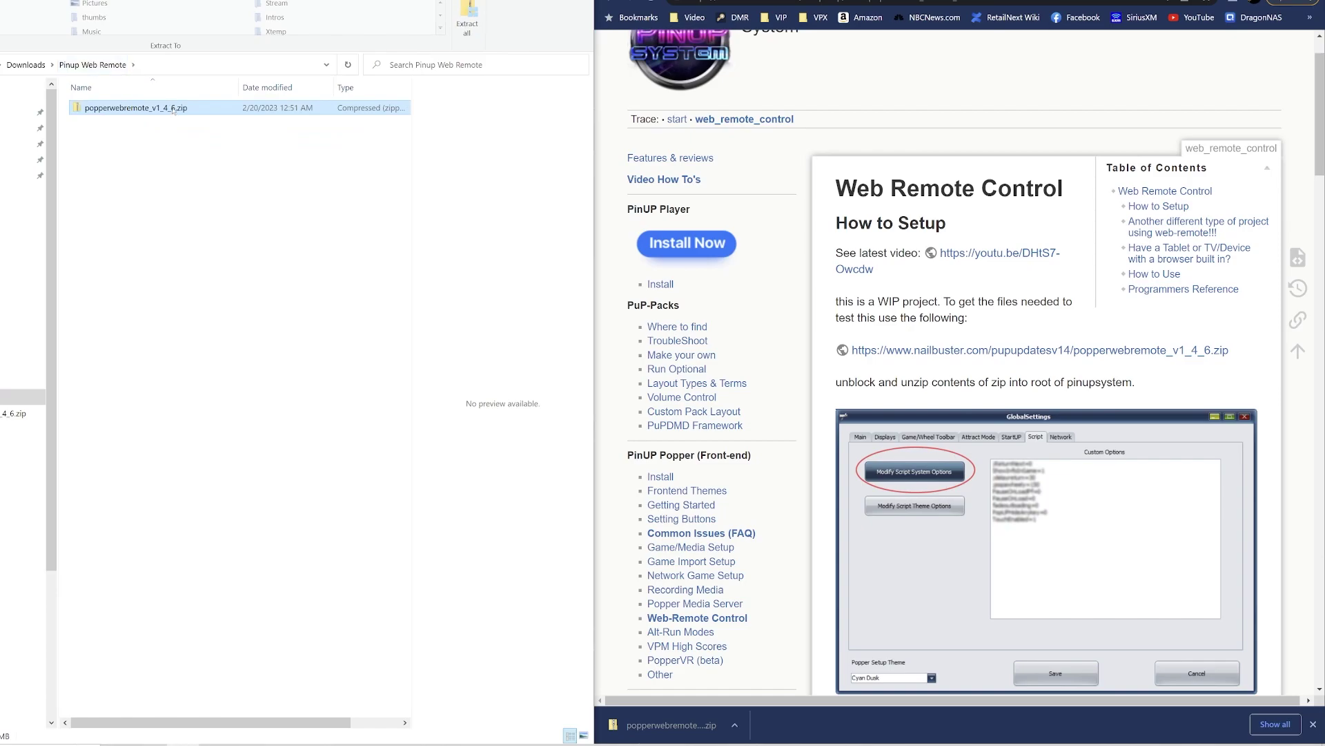
# Extract popperwebremote_v1_4_6.zip with 7-Zip into the H:\vPinball\PinUPSystem folder.
pyautogui.rightClick(174, 109)
pyautogui.moveTo(265, 168)
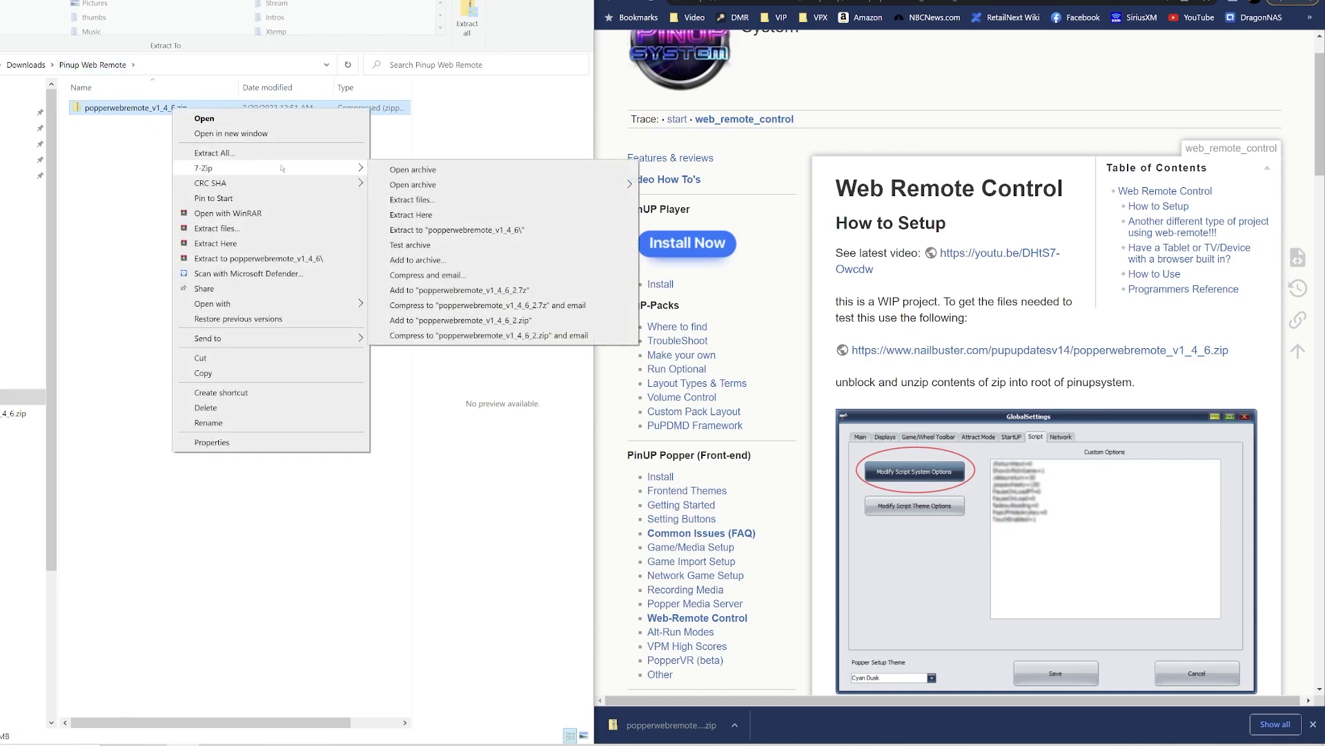
pyautogui.click(466, 200)
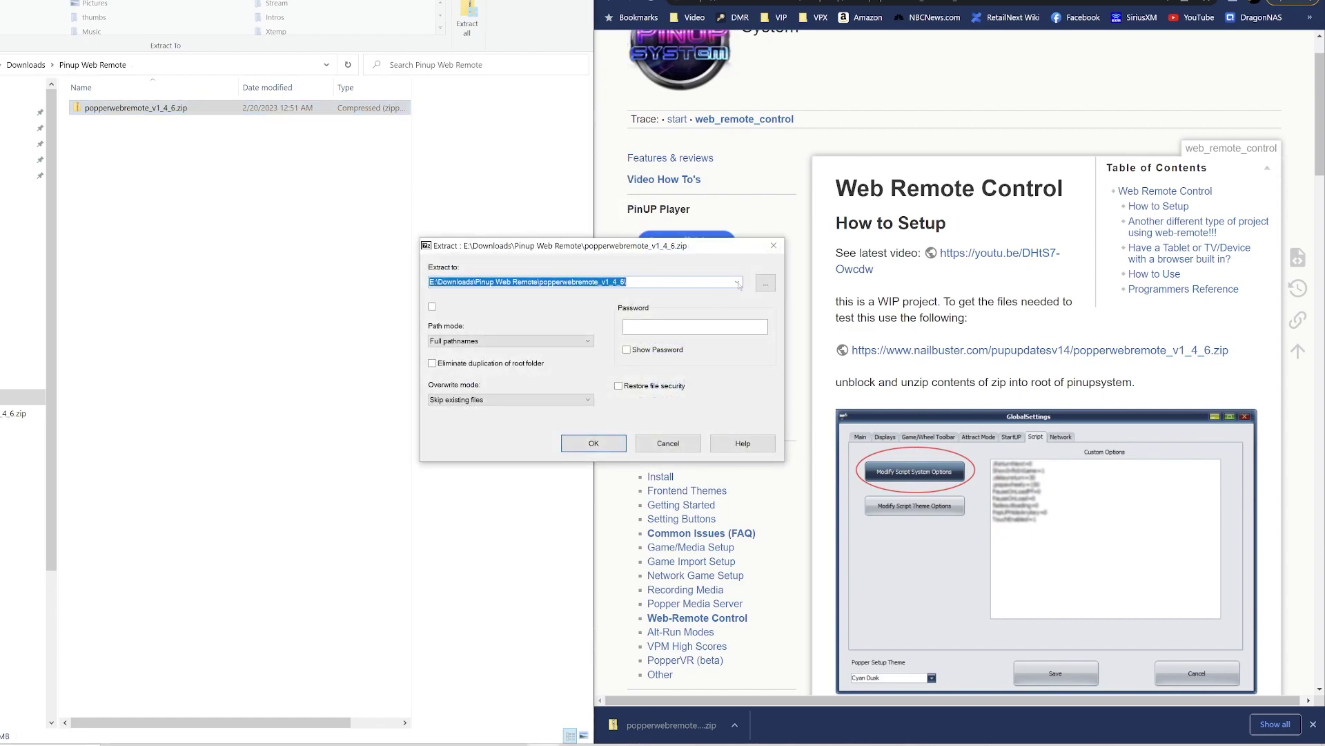
pyautogui.click(737, 282)
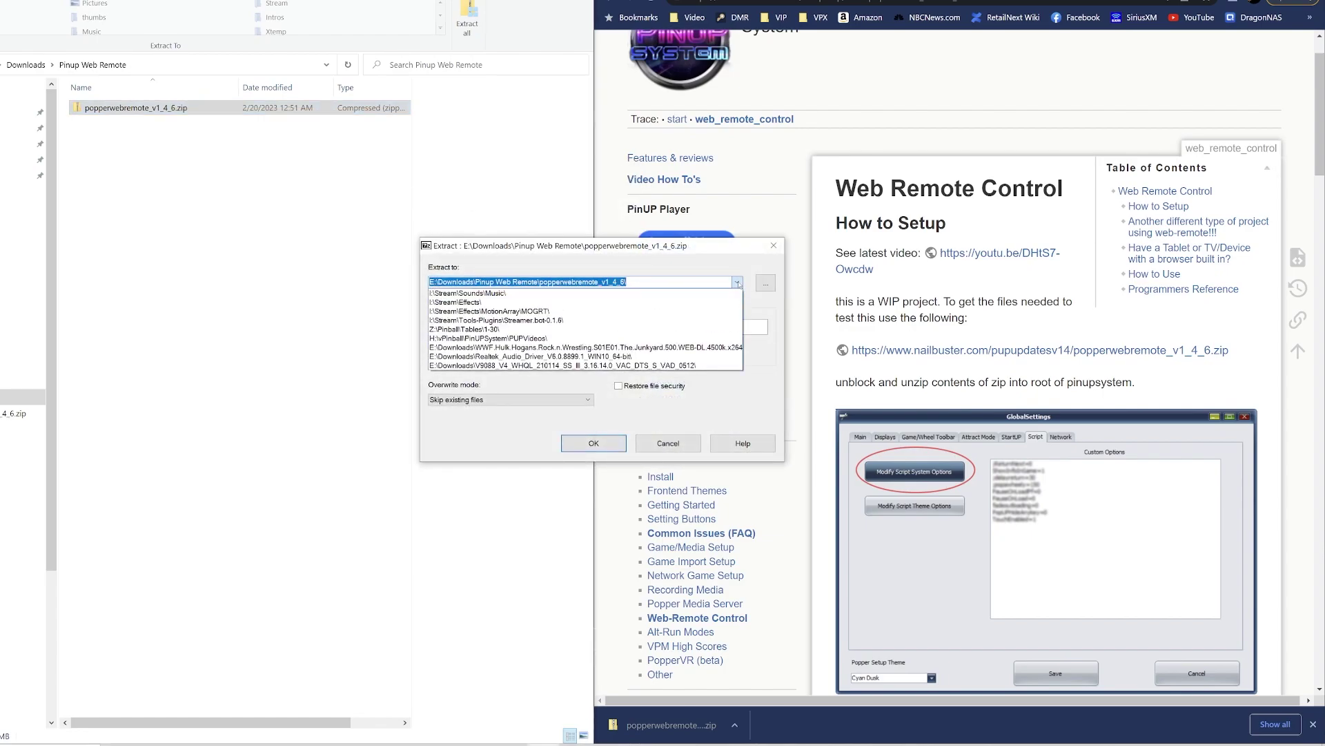
pyautogui.click(738, 282)
pyautogui.click(765, 283)
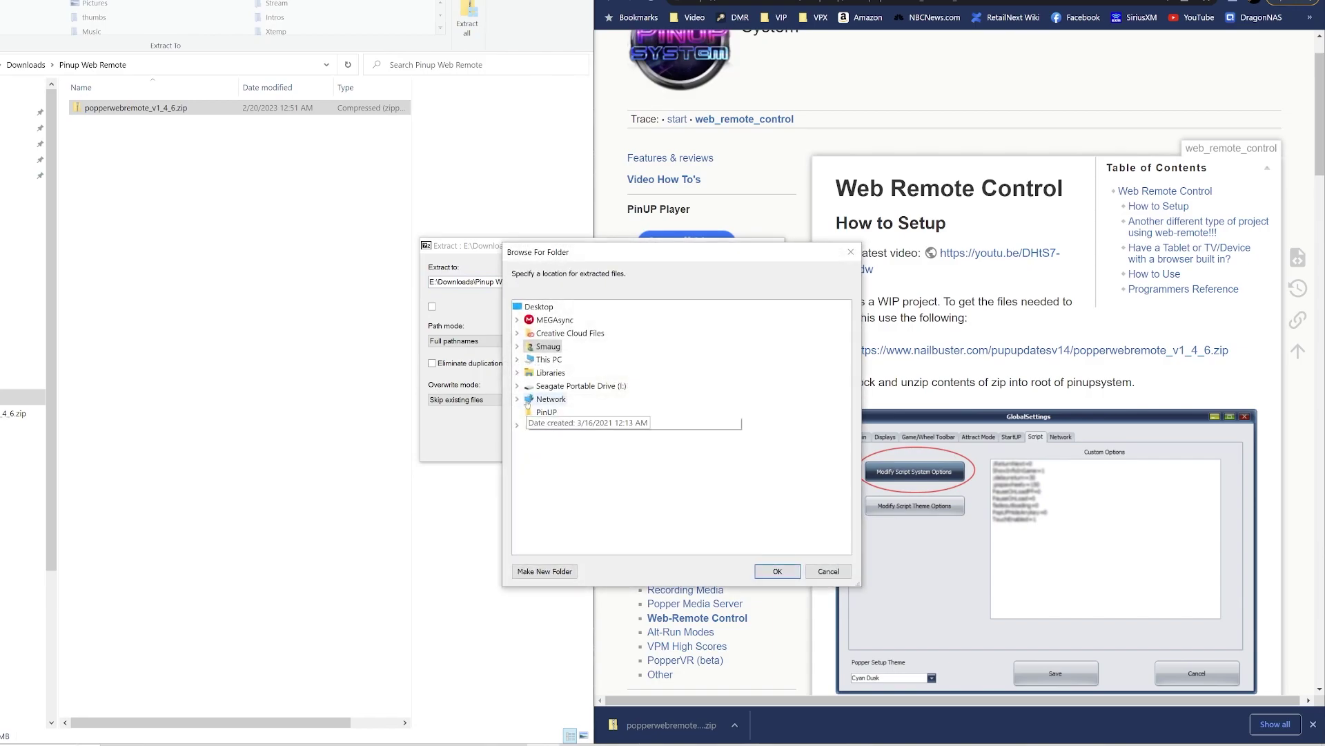
pyautogui.click(517, 359)
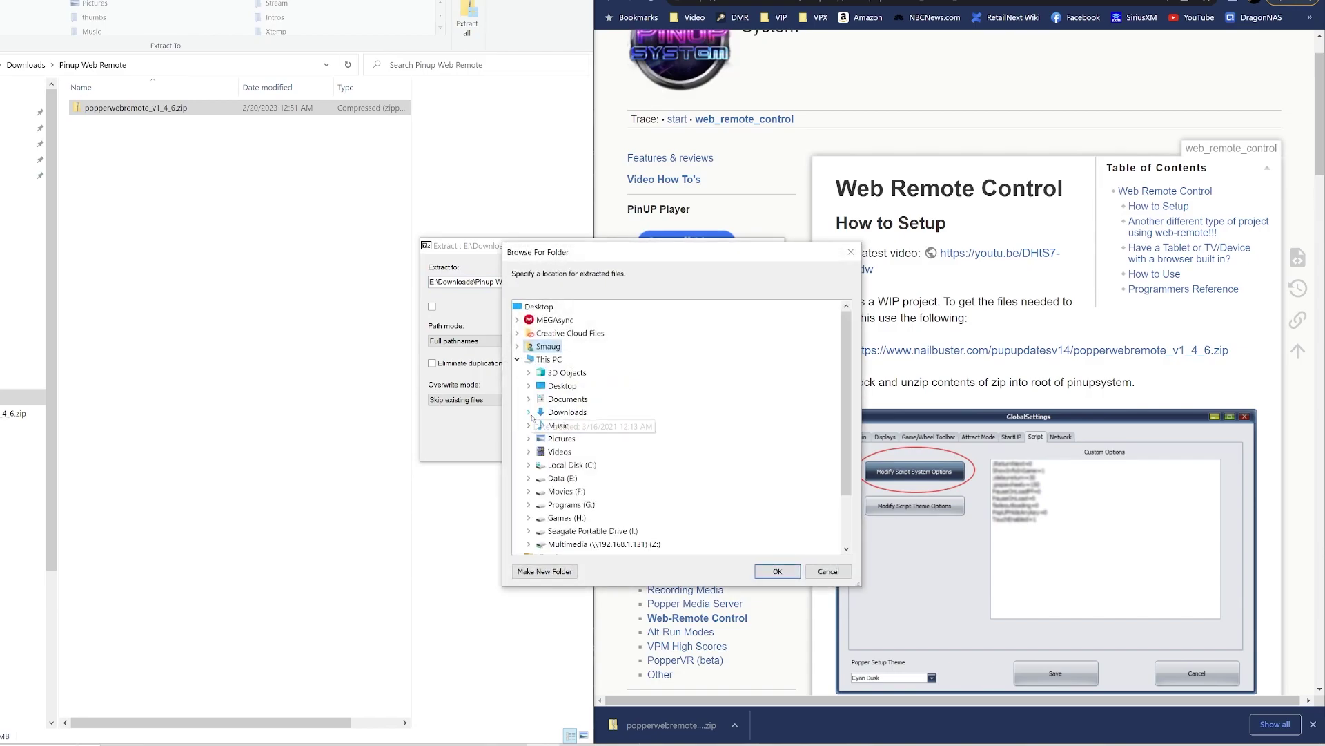
pyautogui.click(529, 518)
pyautogui.click(541, 478)
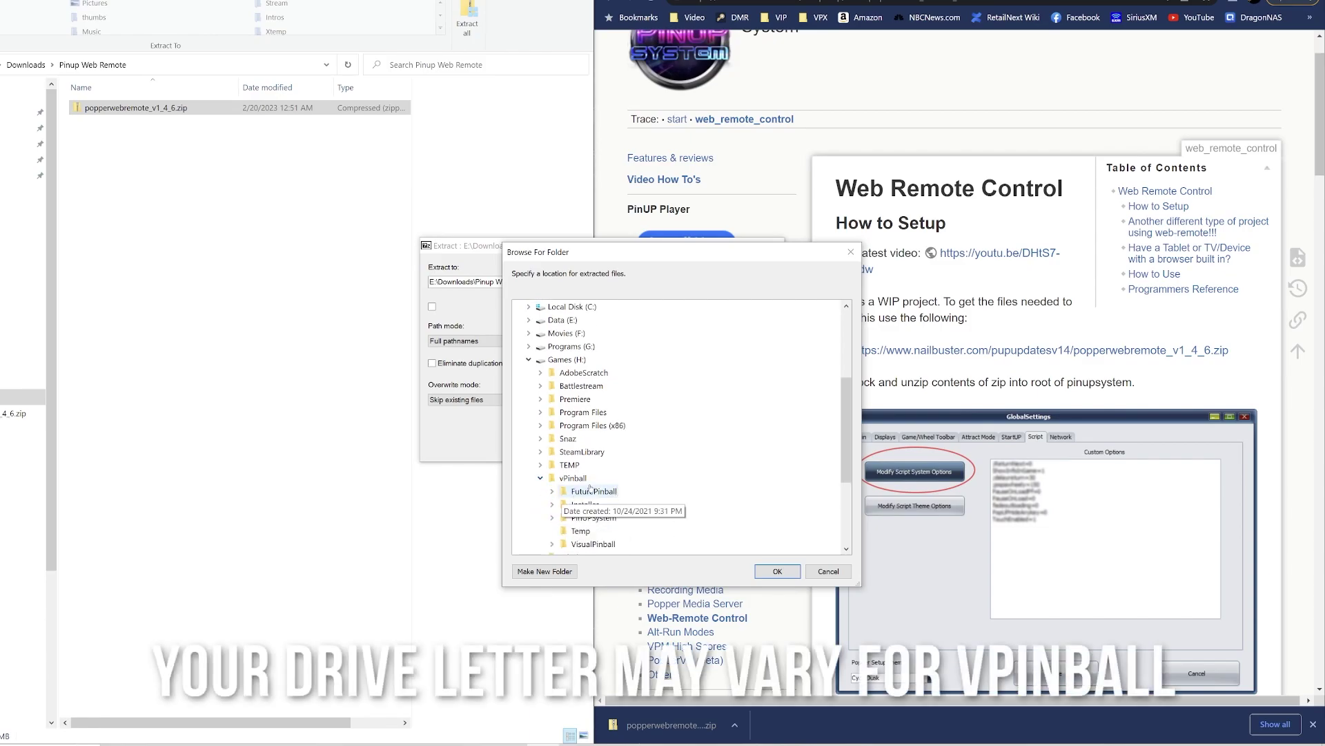
pyautogui.doubleClick(594, 518)
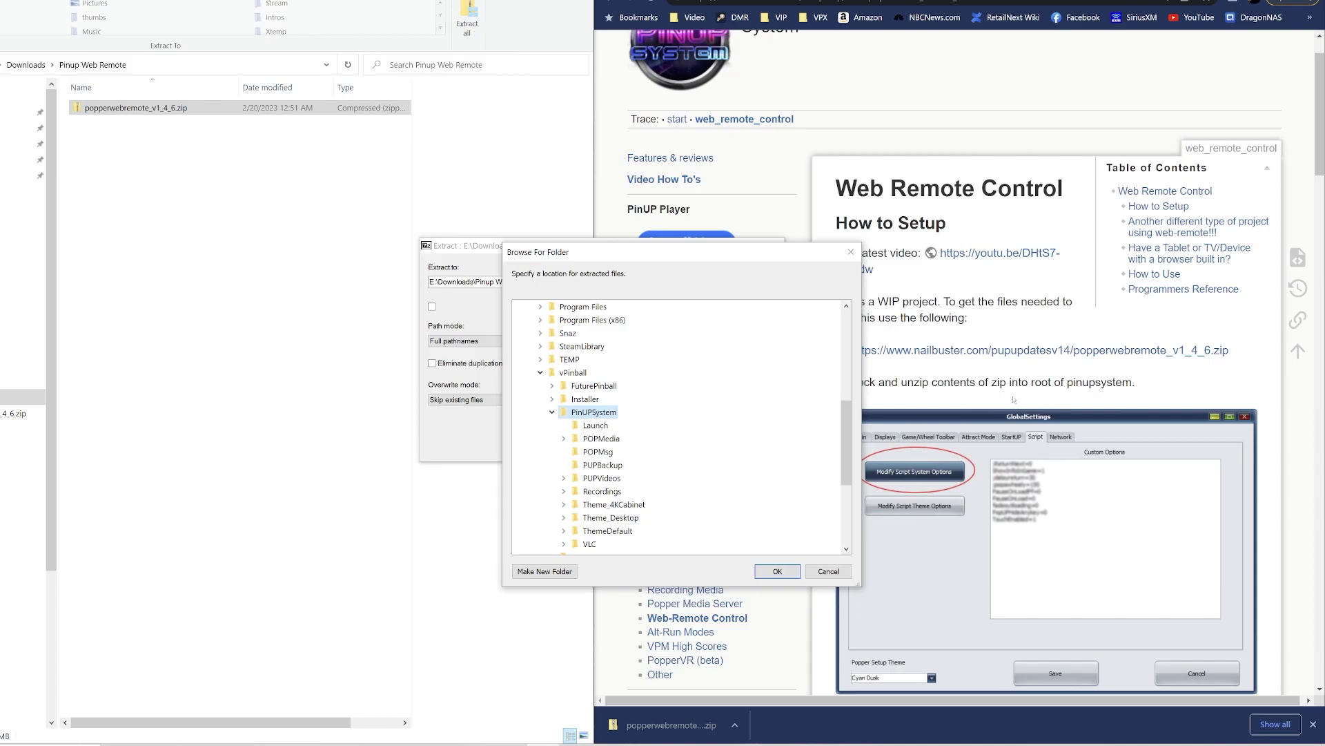
pyautogui.click(778, 571)
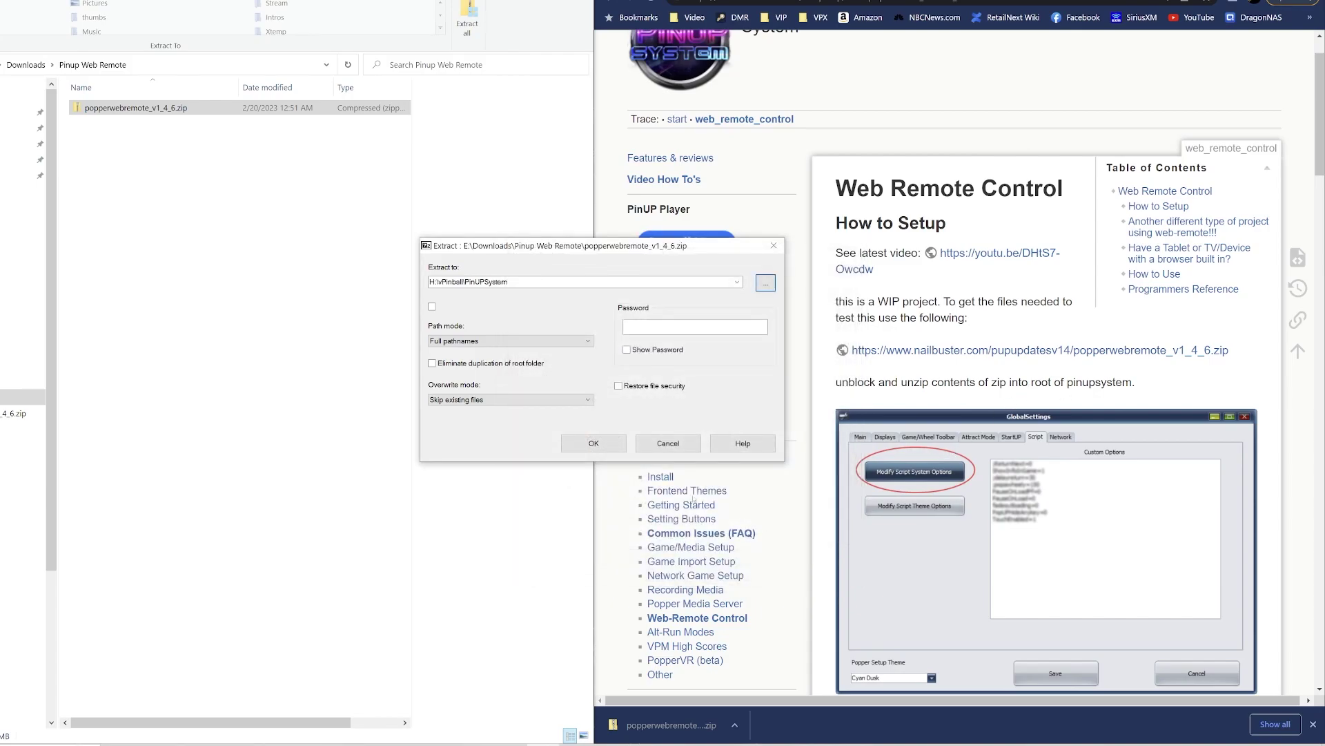
pyautogui.click(616, 448)
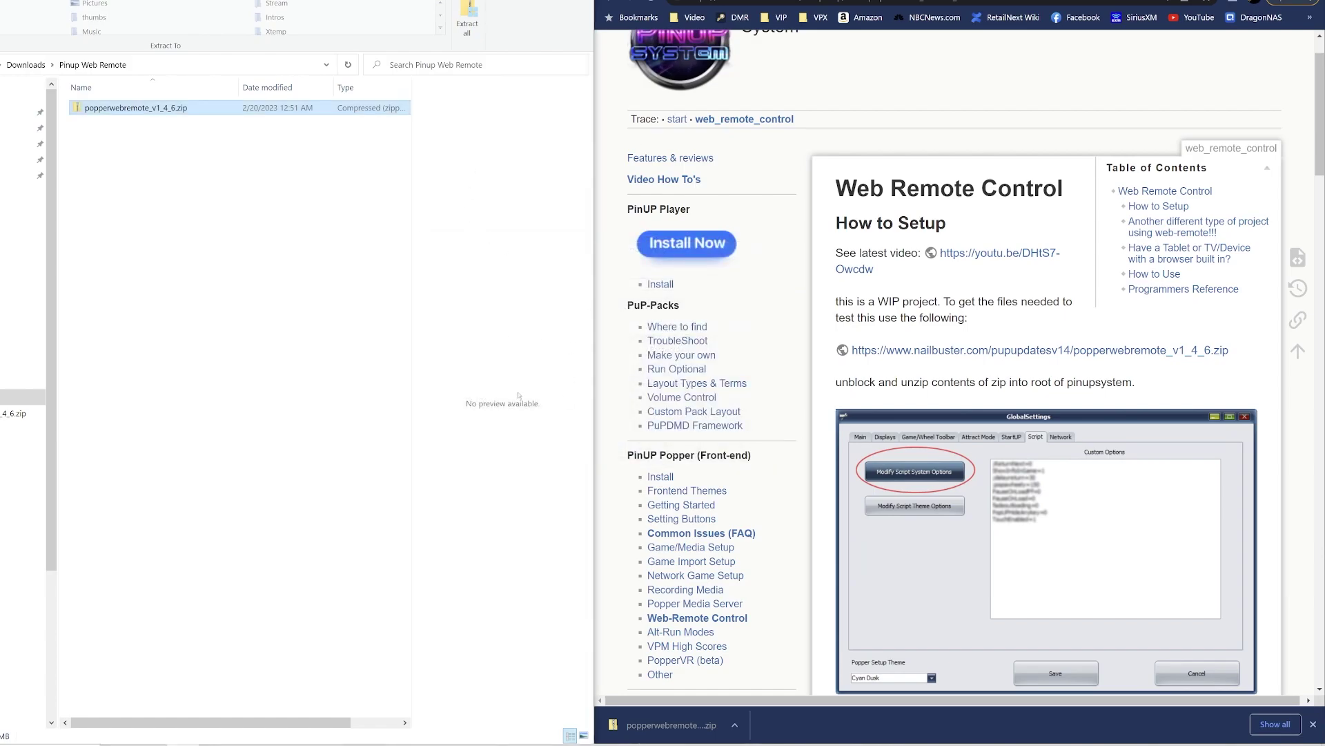
# Minimize the file window and read the wiki's instructions on enabling web remote in the system options.
pyautogui.press('super+Down')
pyautogui.moveTo(183, 743)
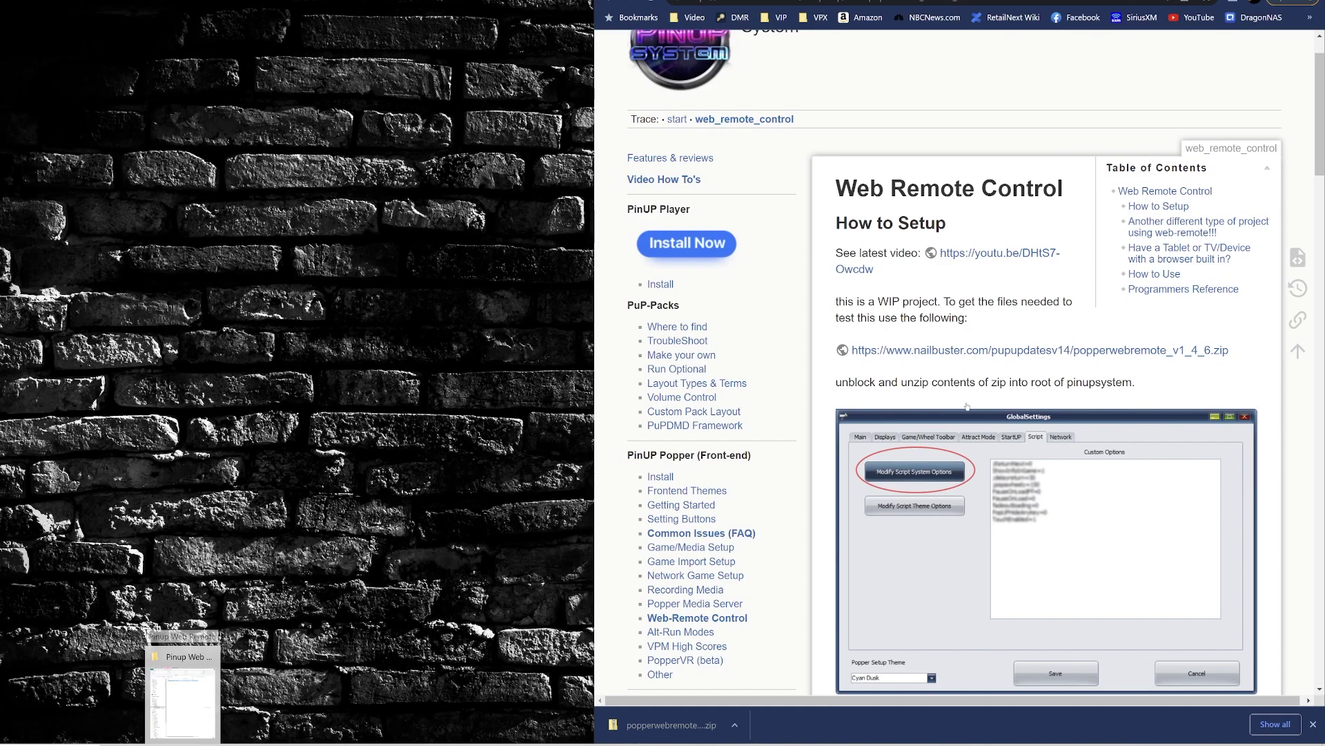
pyautogui.scroll(-5, 922, 274)
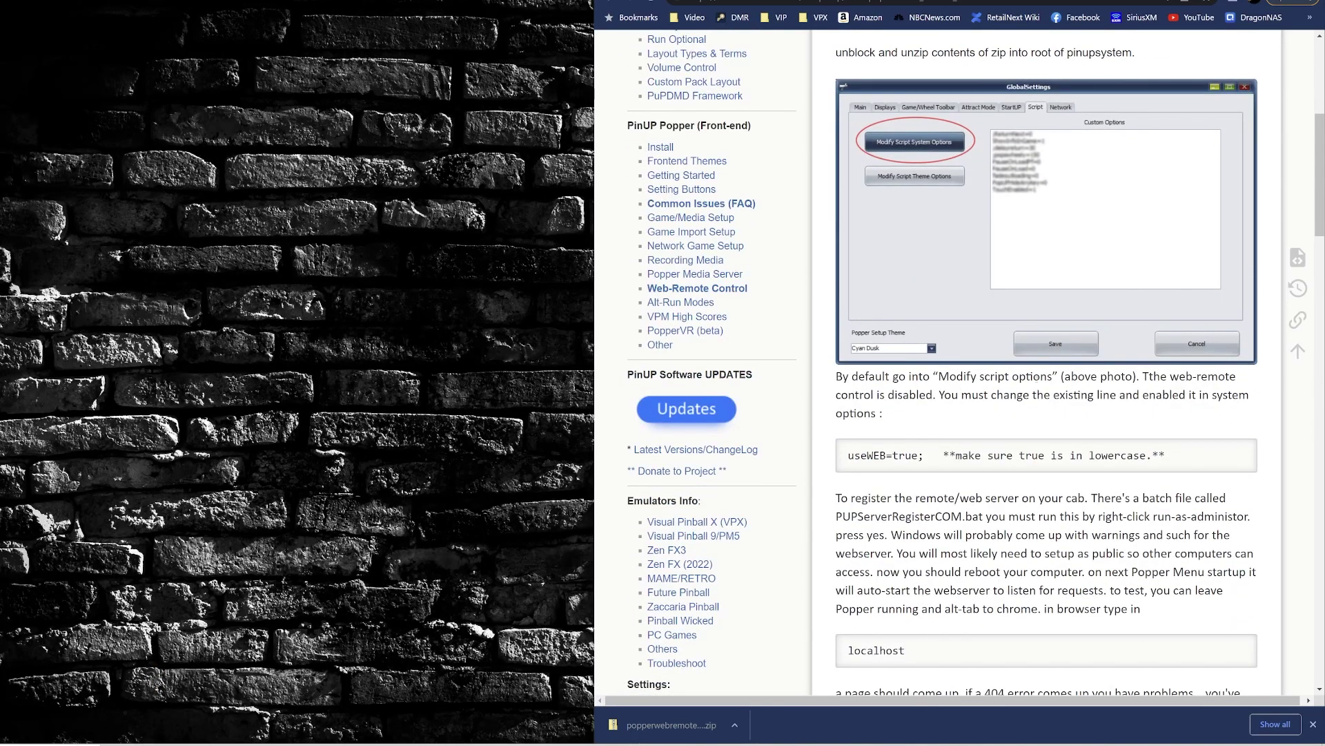
pyautogui.moveTo(895, 456)
# Restore the File Explorer window and open the PinUPSystem folder in H:\vPinball.
pyautogui.click(197, 742)
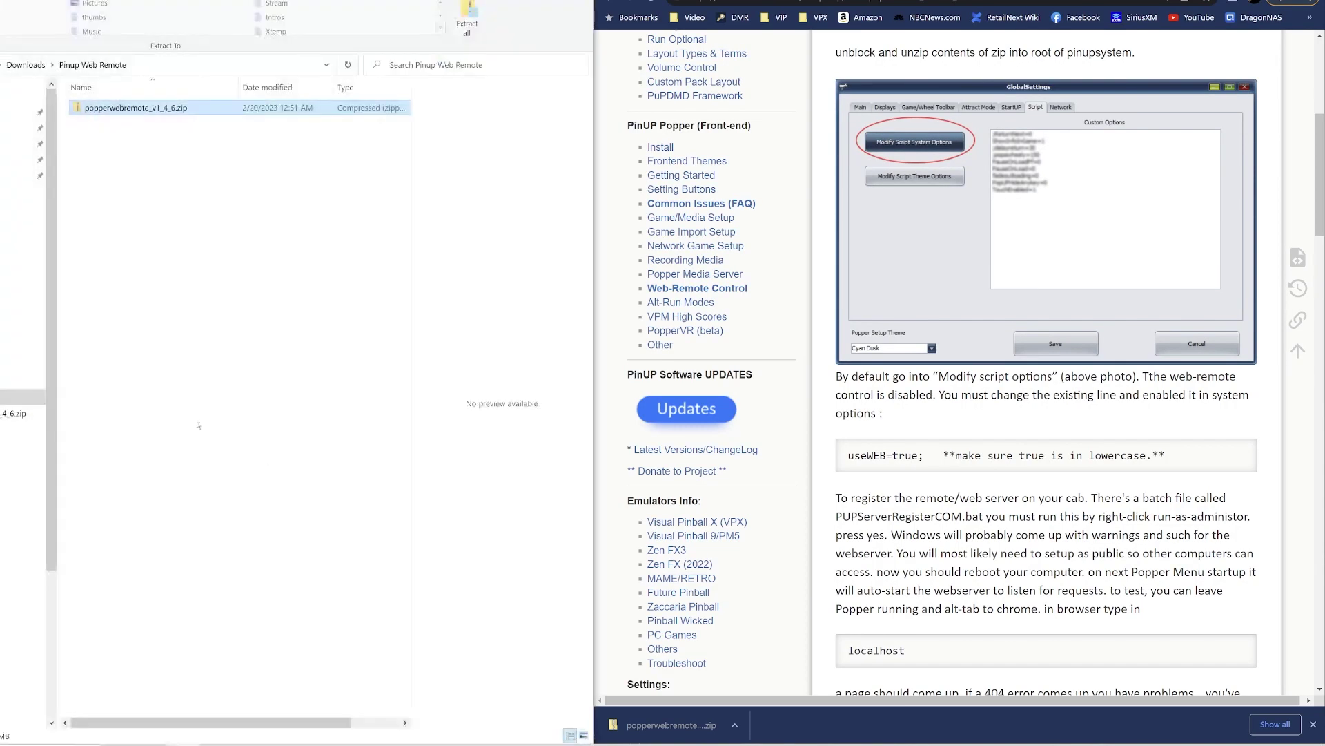
pyautogui.scroll(-3, 22, 346)
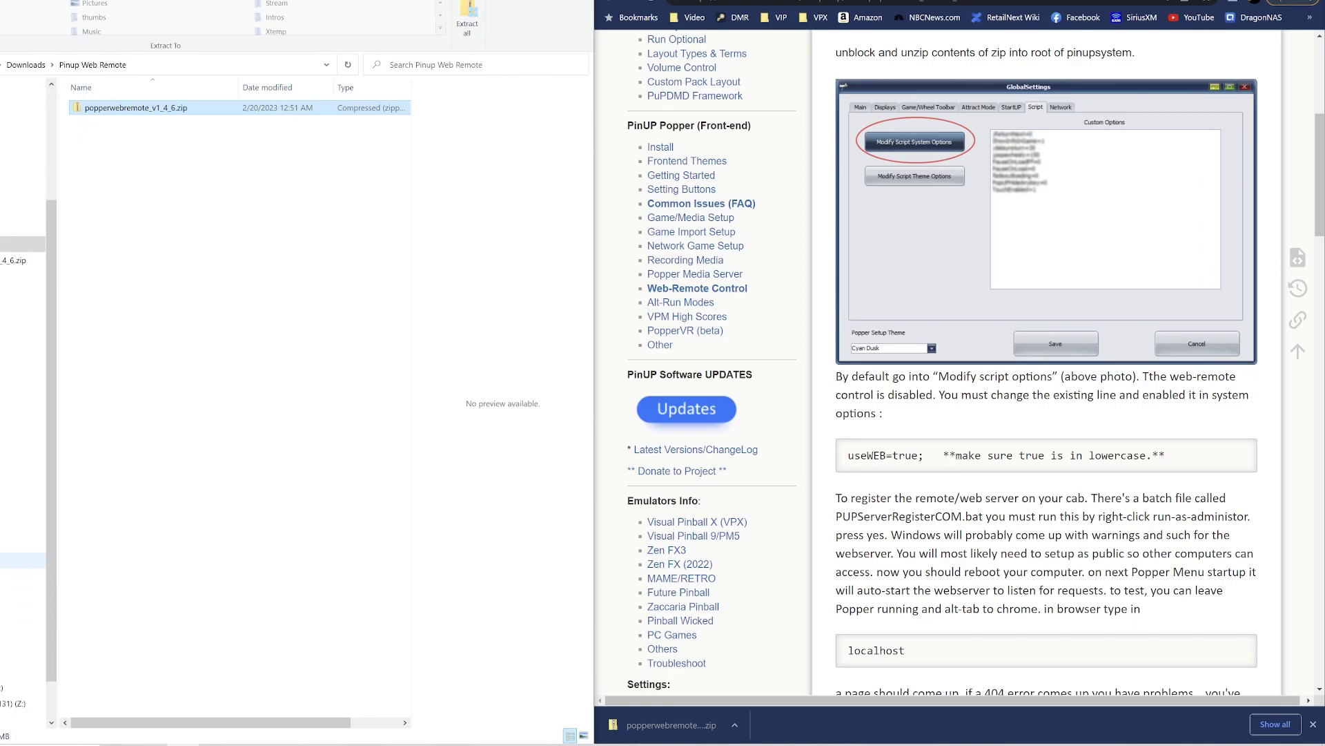
pyautogui.click(22, 528)
pyautogui.click(23, 607)
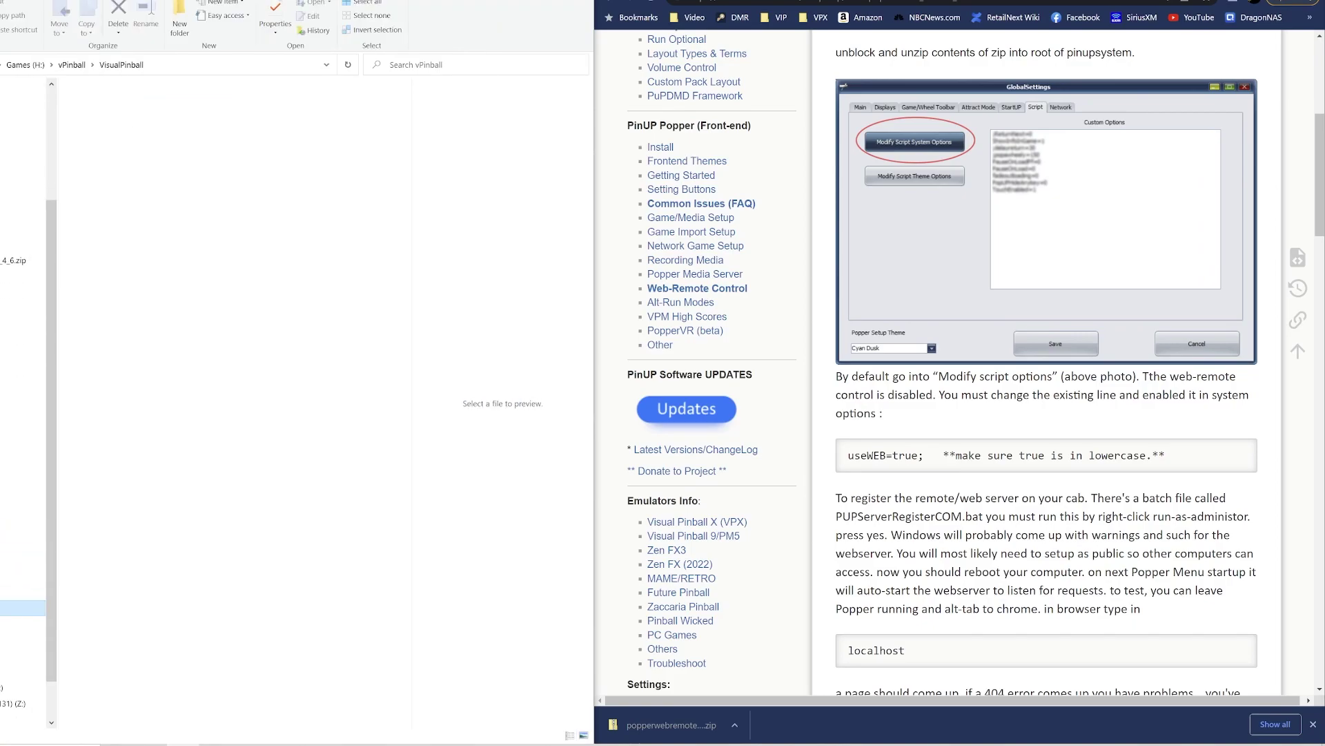
pyautogui.click(22, 576)
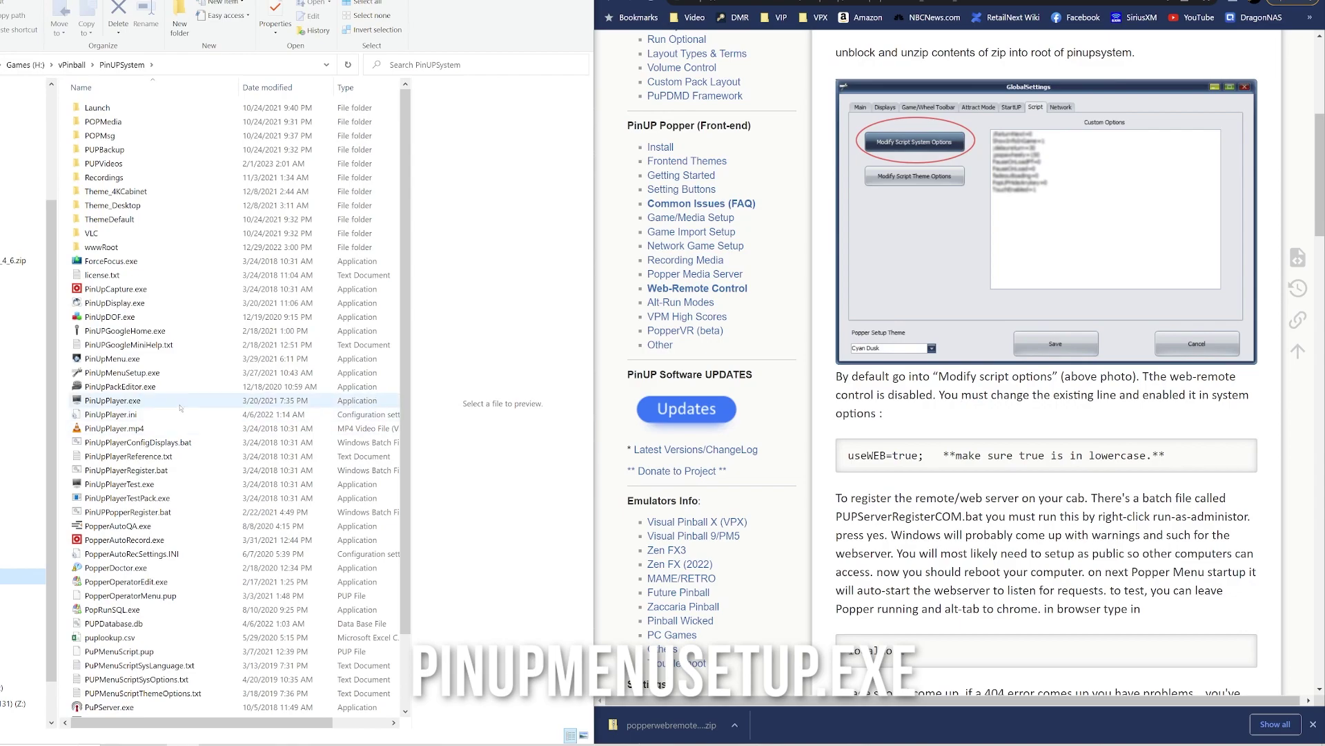
# Launch PinUpMenuSetup.exe from the PinUPSystem folder.
pyautogui.scroll(-1, 180, 408)
pyautogui.click(147, 334)
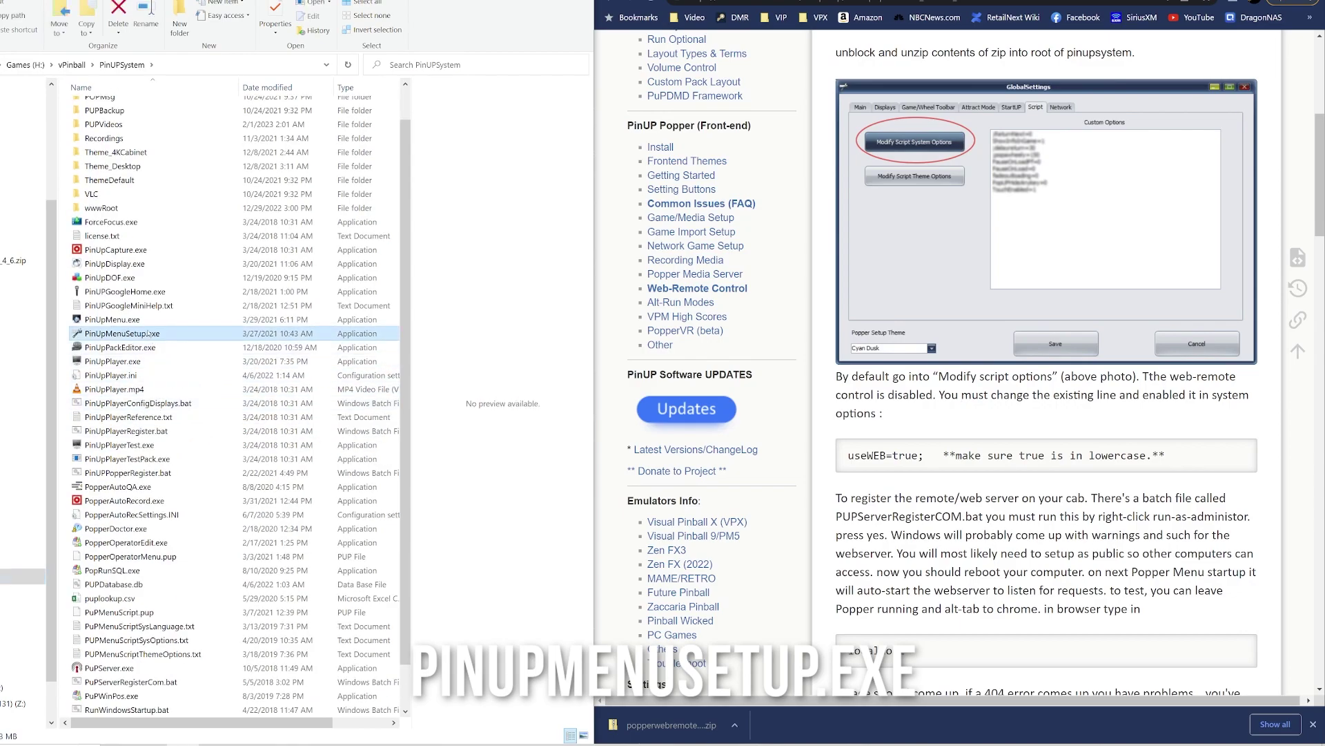
pyautogui.doubleClick(147, 333)
pyautogui.scroll(-1, 207, 331)
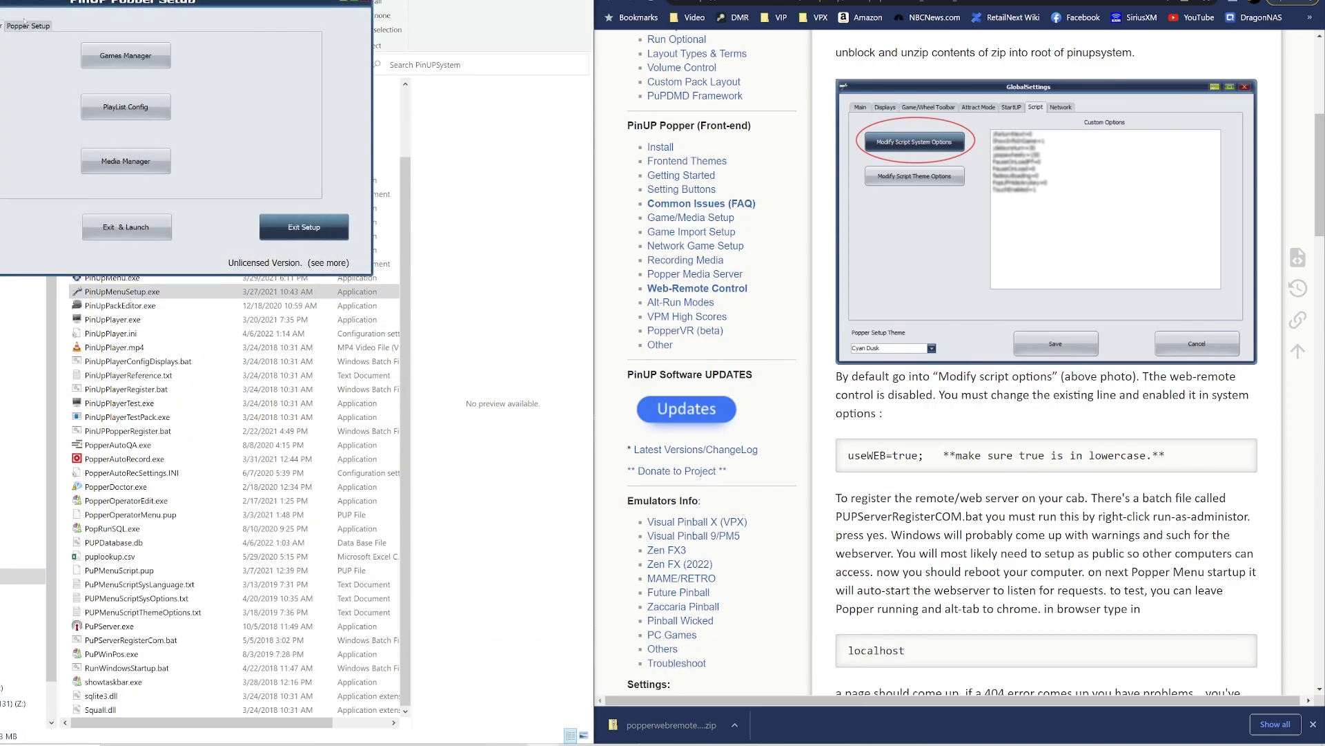
# Open the script system options file for editing from Popper's global settings.
pyautogui.click(24, 21)
pyautogui.click(29, 66)
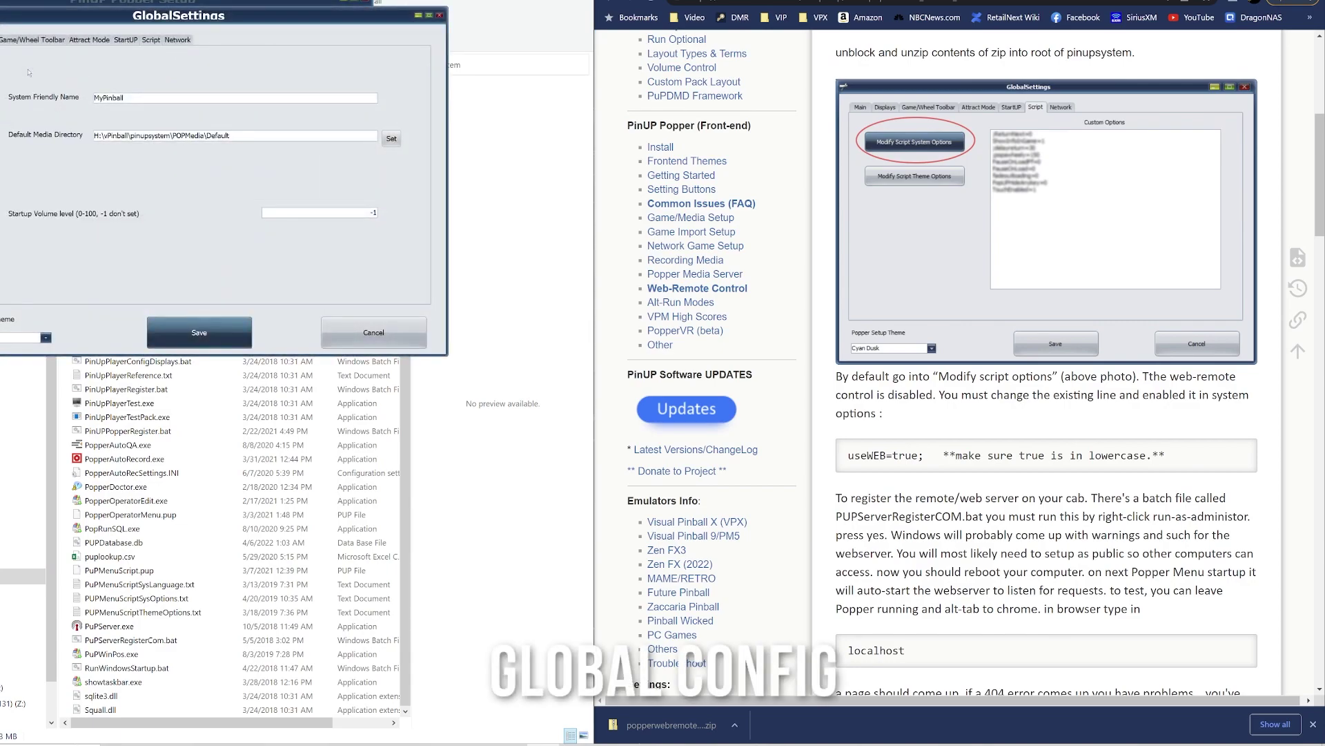
pyautogui.click(157, 41)
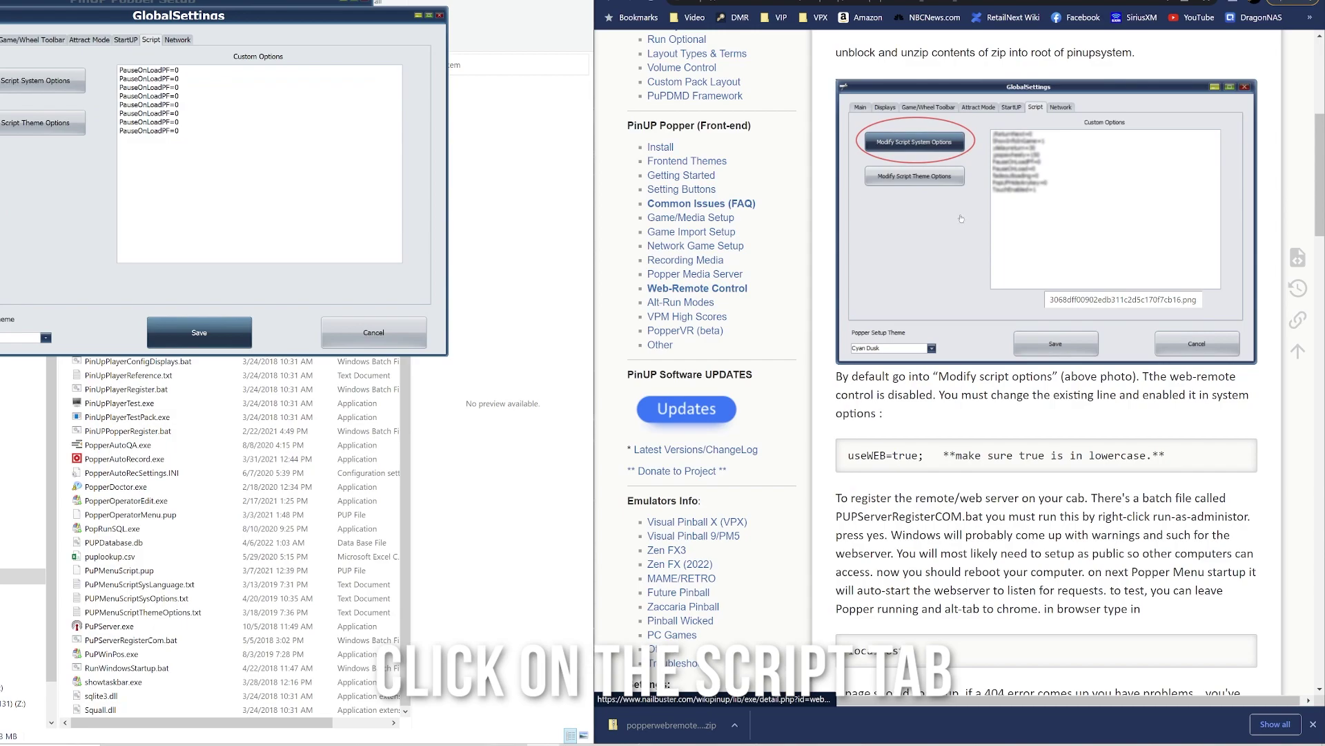
pyautogui.click(13, 81)
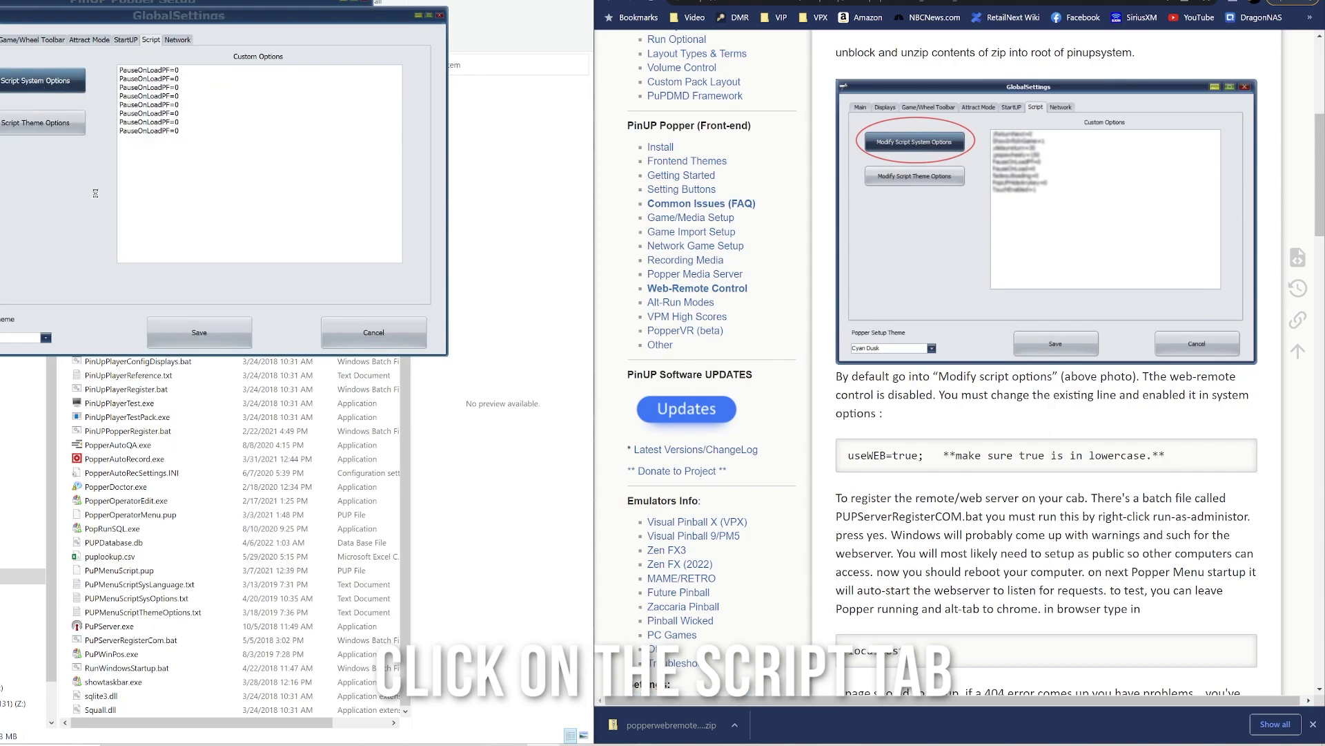
pyautogui.moveTo(313, 151); pyautogui.dragTo(254, 3)
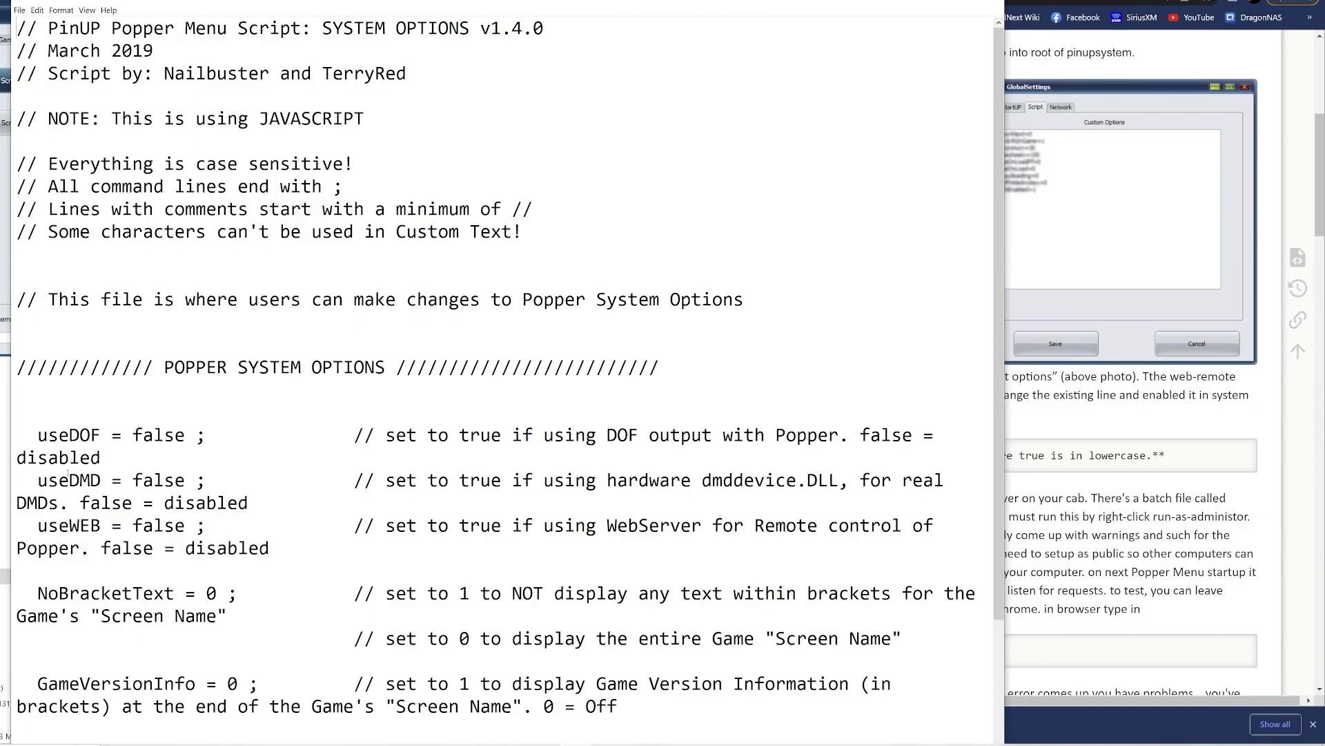
# Set useWEB to true in the Popper system options script, then save and close the file.
pyautogui.moveTo(134, 525); pyautogui.dragTo(187, 526)
pyautogui.write('true')
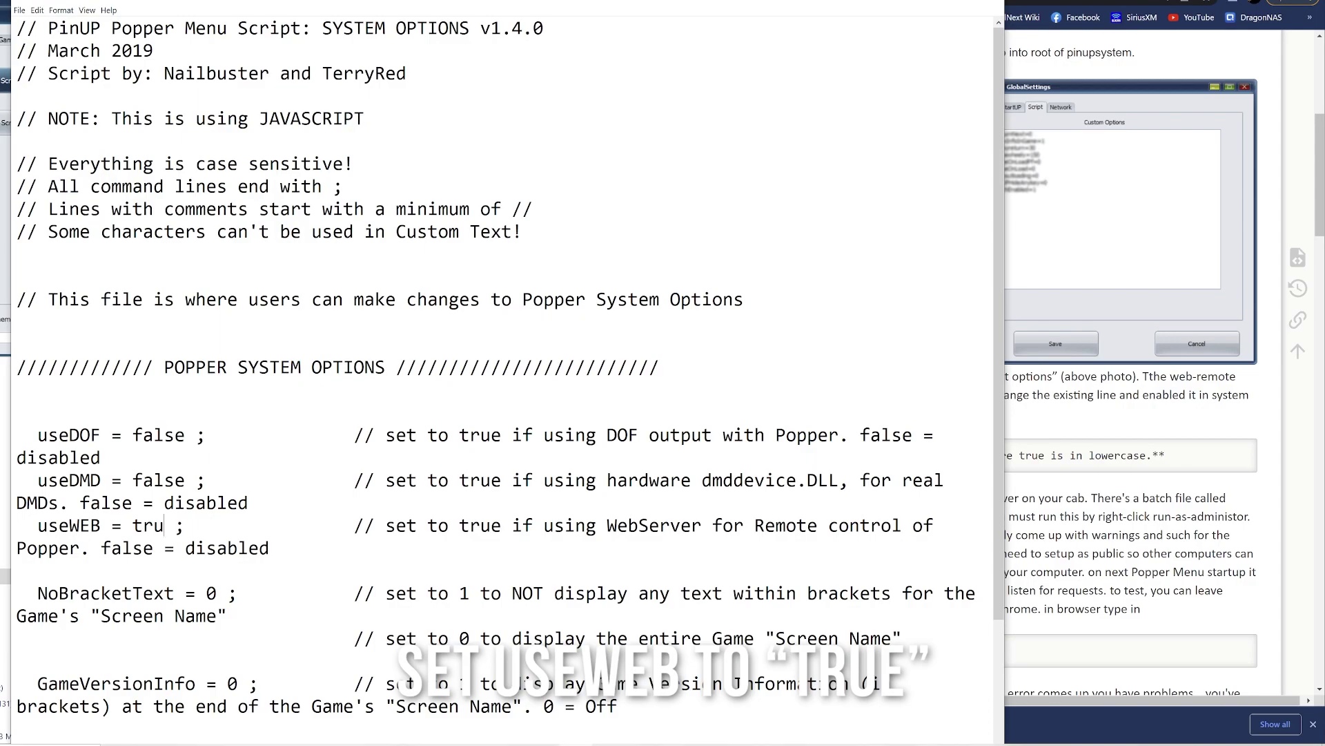
pyautogui.click(19, 10)
pyautogui.click(29, 60)
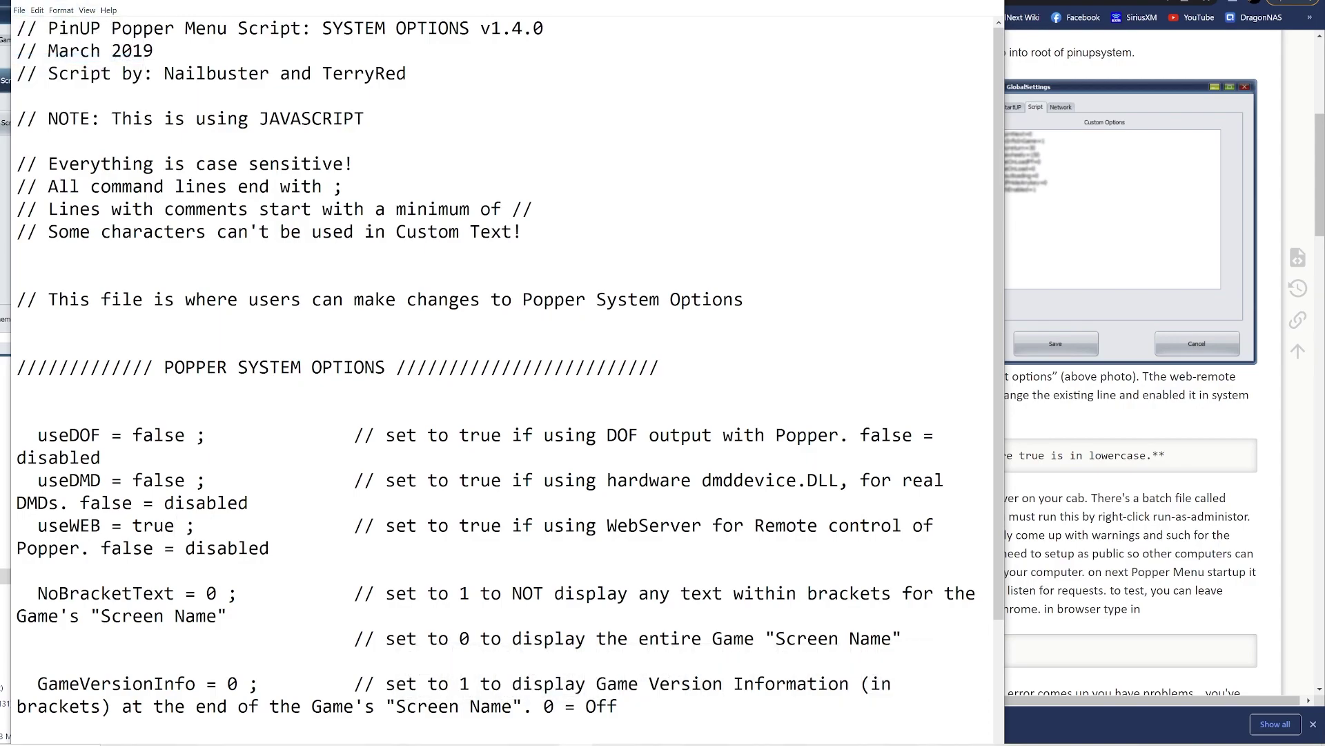
pyautogui.click(989, 2)
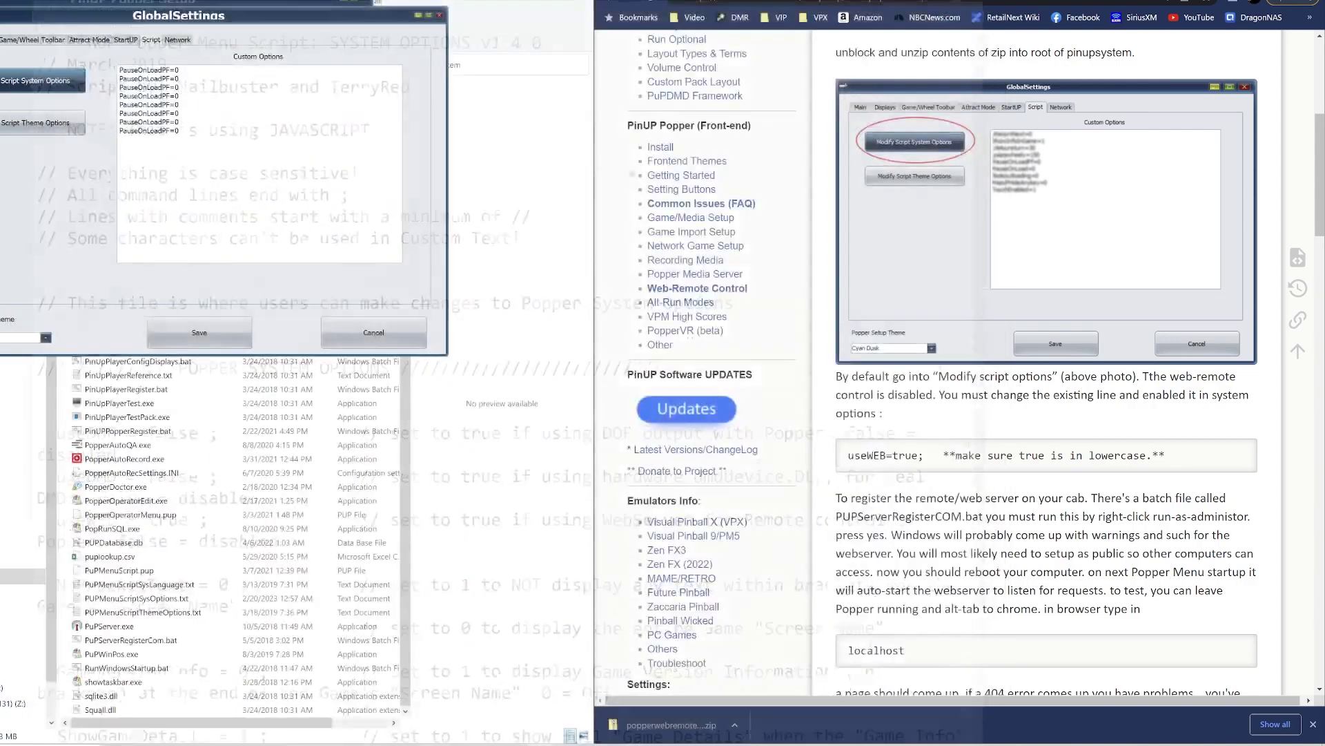
# Save Popper's global settings and exit the Popper setup program.
pyautogui.click(191, 336)
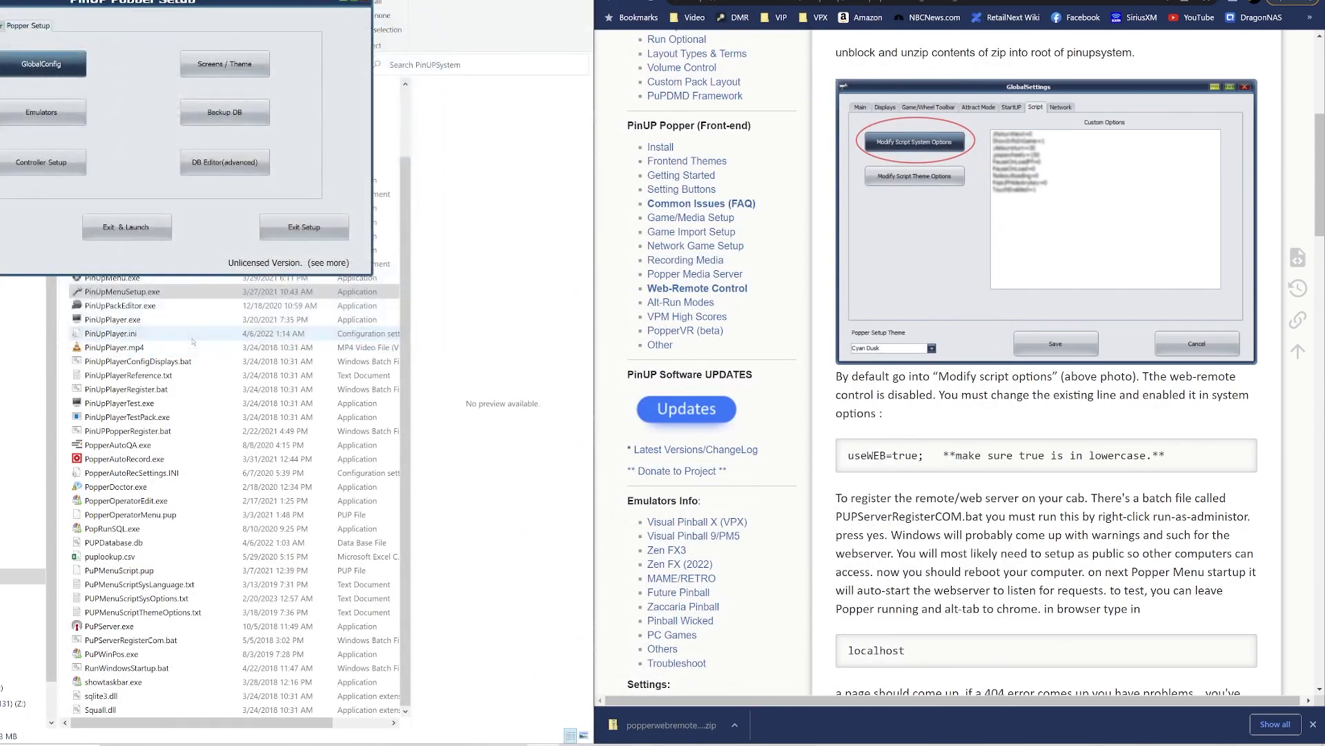
pyautogui.click(304, 227)
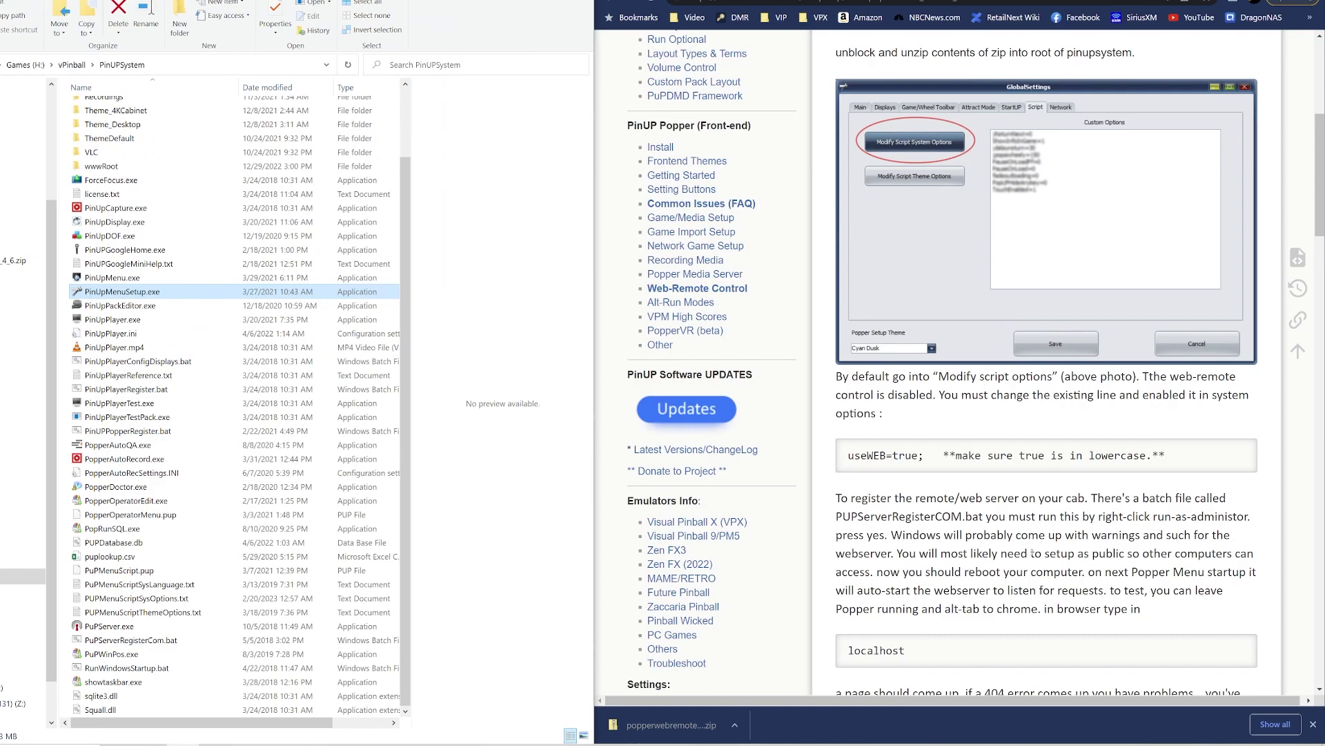
# Run PuPServerRegisterCom.bat from the PinUPSystem folder as administrator to register the web server.
pyautogui.click(1066, 393)
pyautogui.scroll(-1, 1067, 392)
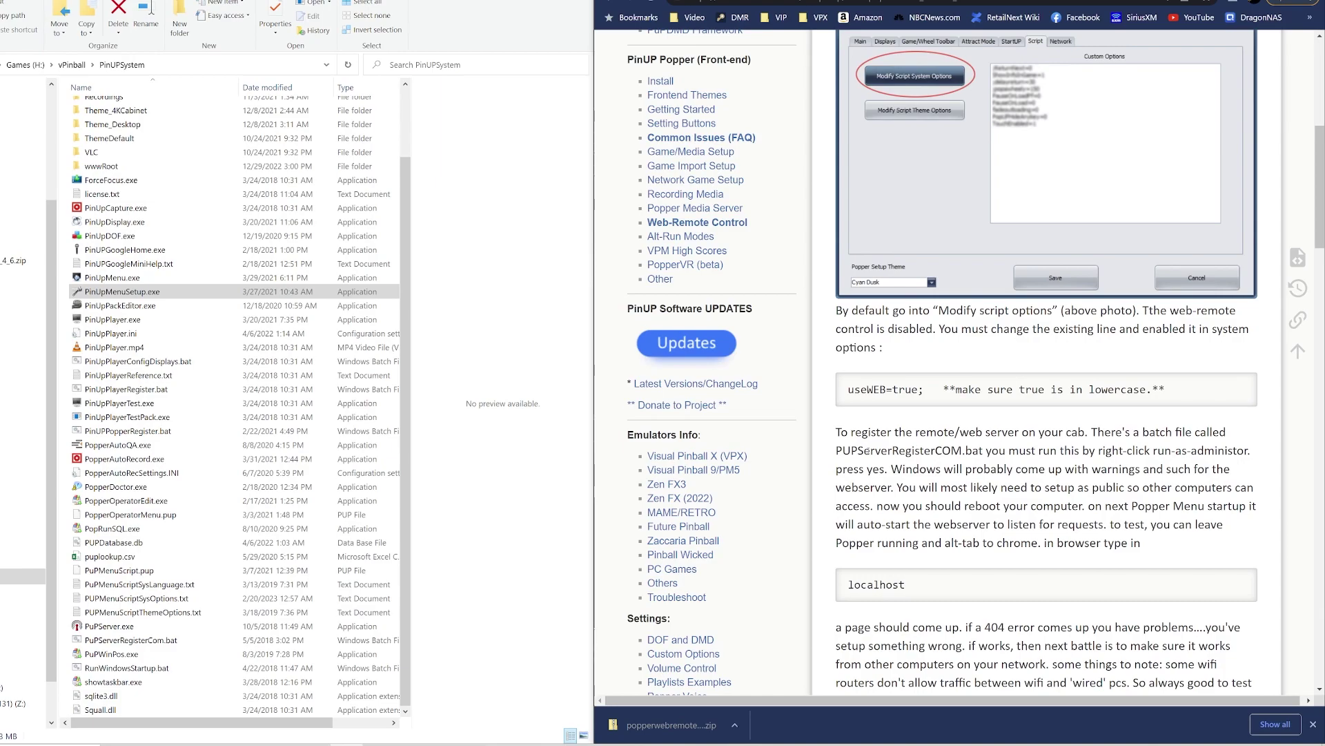
pyautogui.scroll(-1, 869, 450)
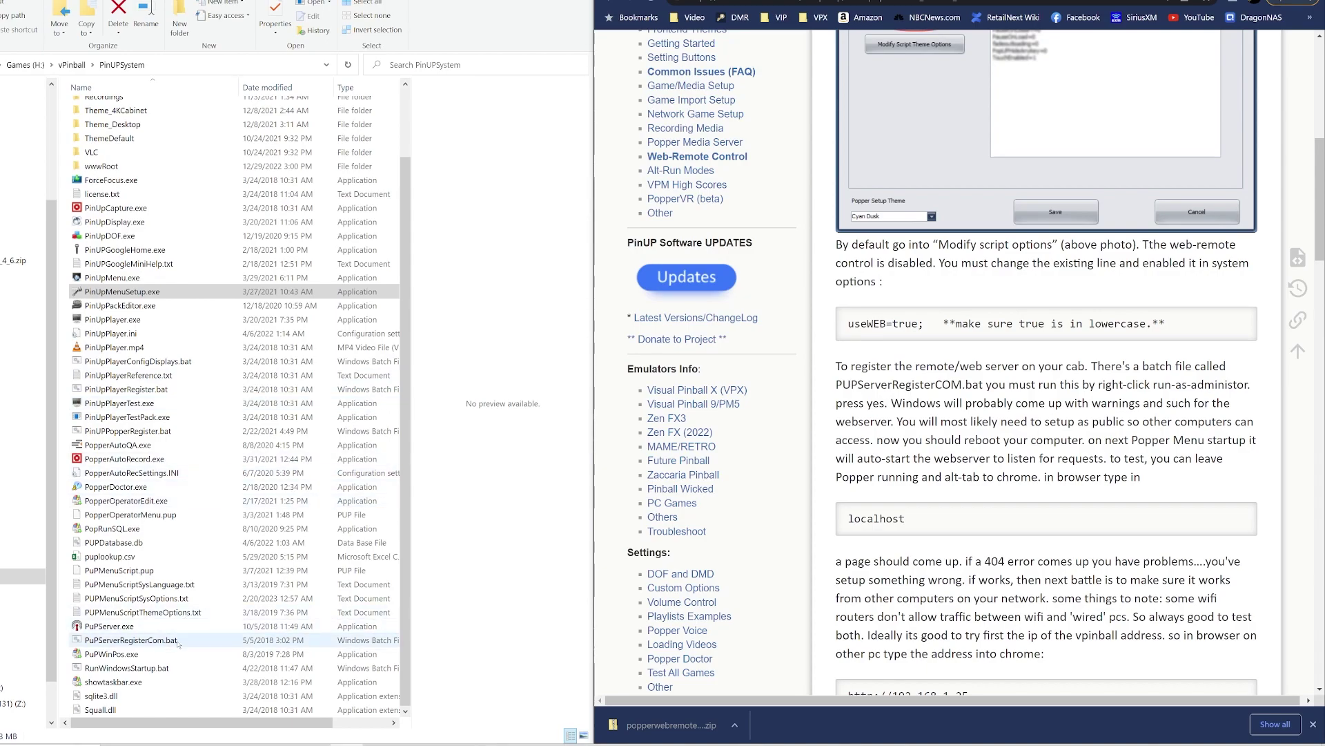
pyautogui.click(153, 642)
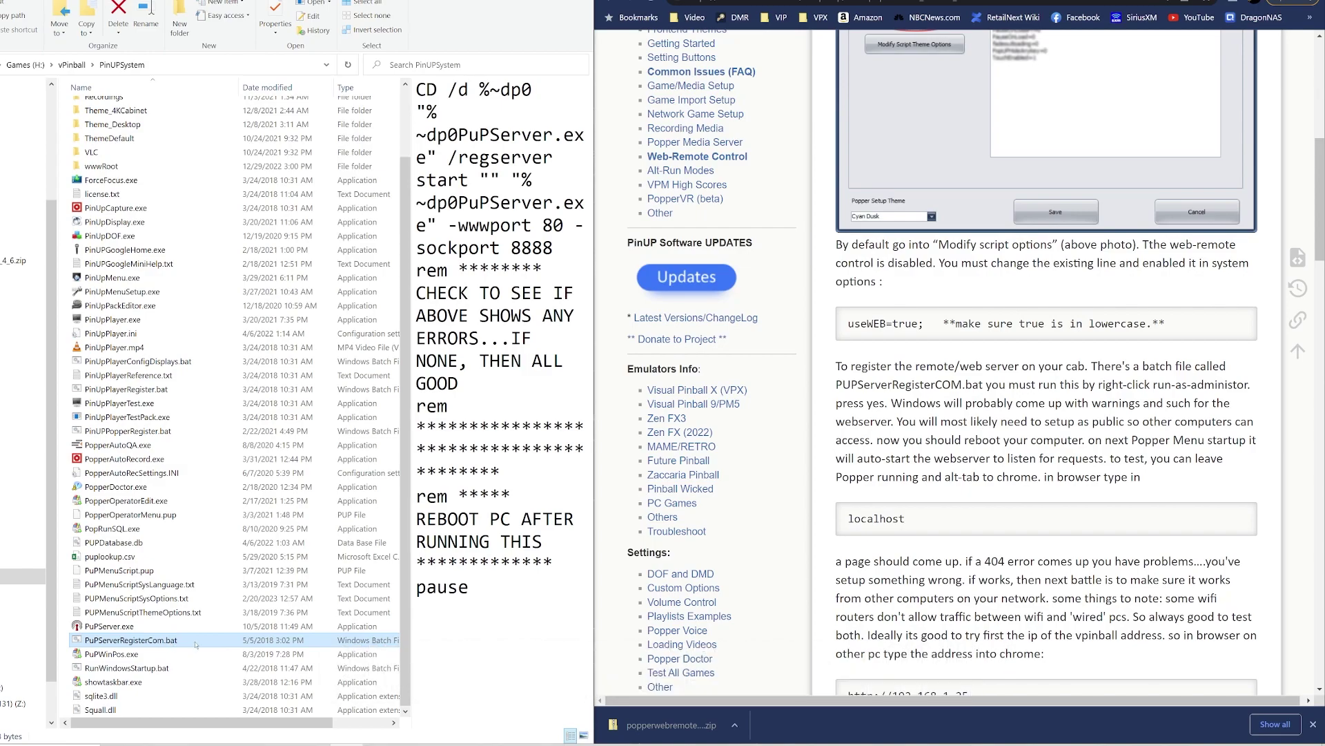
pyautogui.rightClick(194, 645)
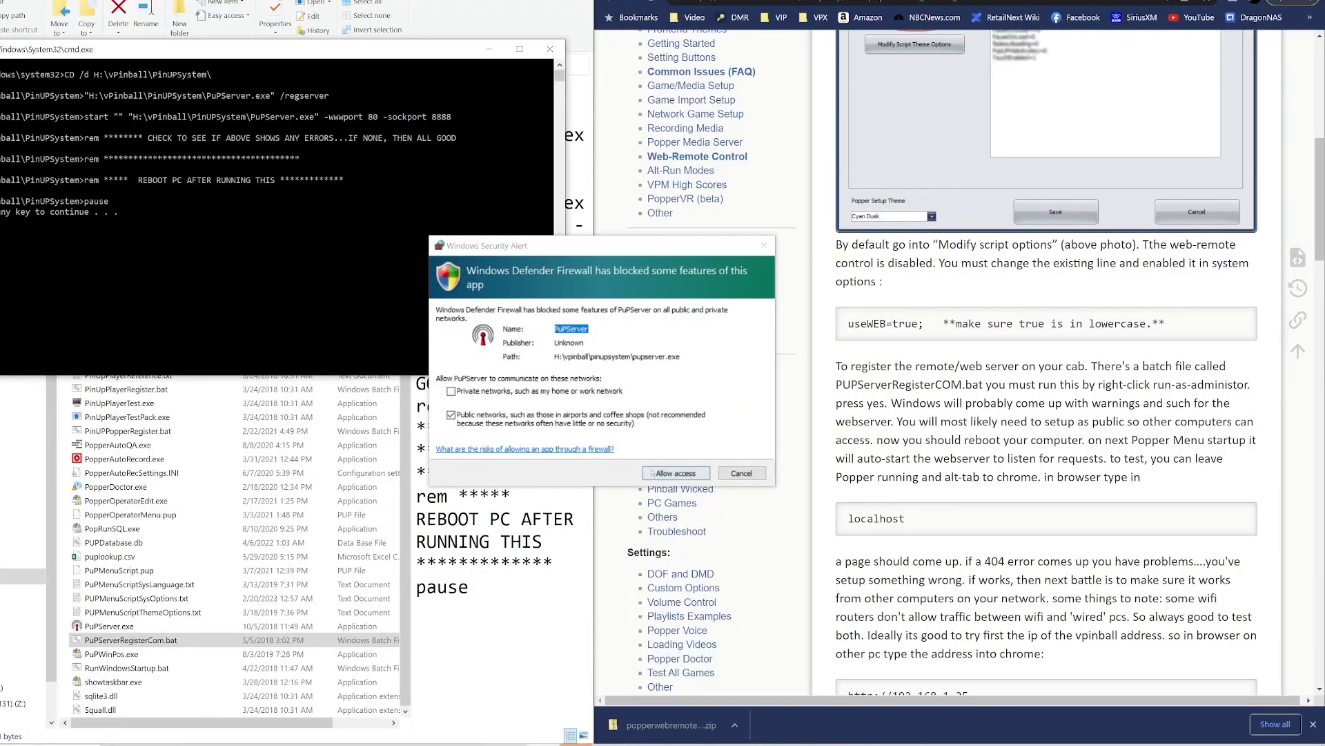
# Allow PuPServer through Windows Defender Firewall on public networks and close the paused command window.
pyautogui.click(653, 473)
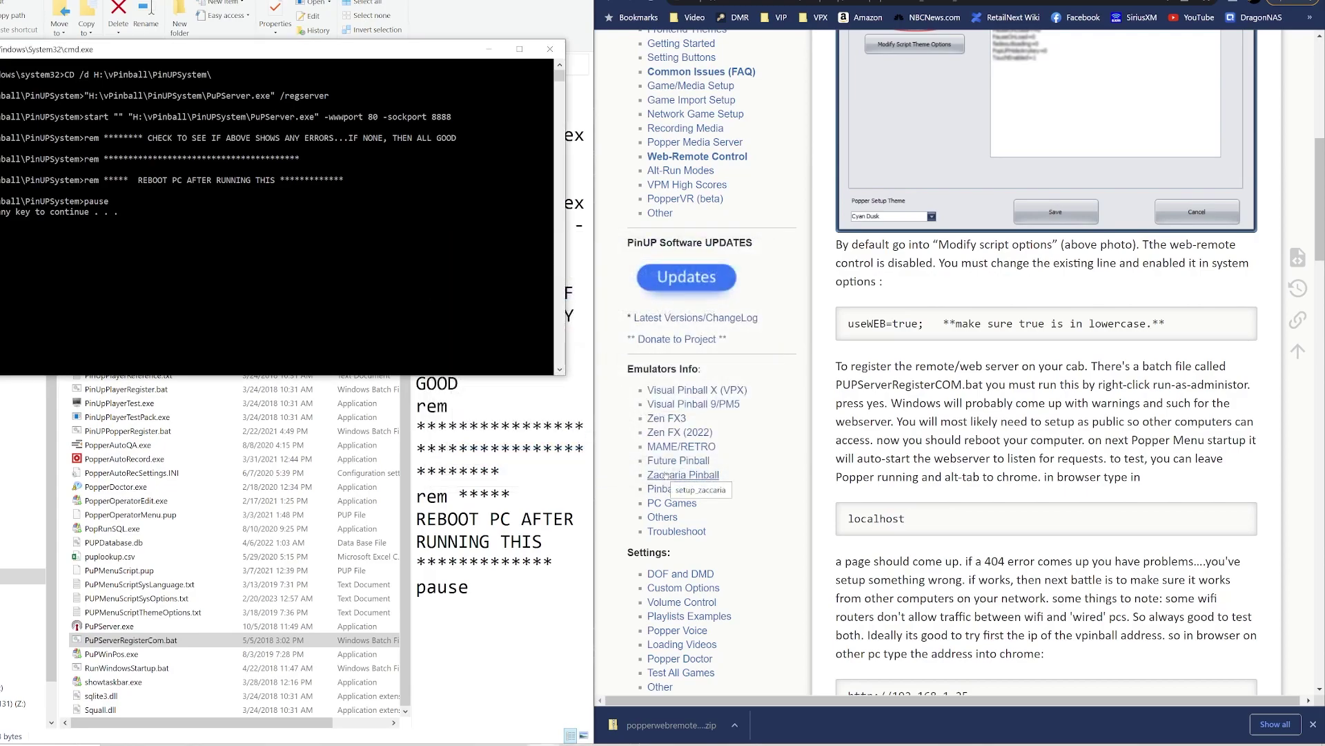
pyautogui.click(233, 223)
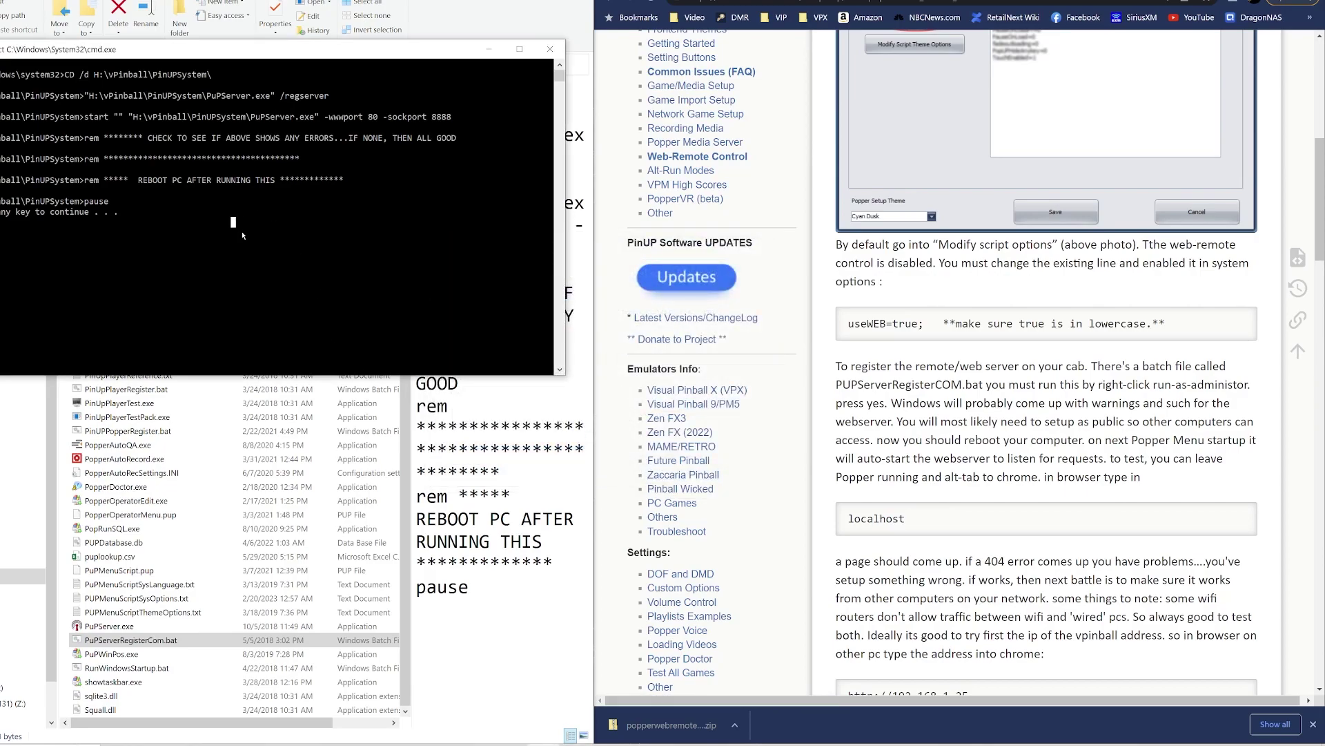
pyautogui.press('Return')
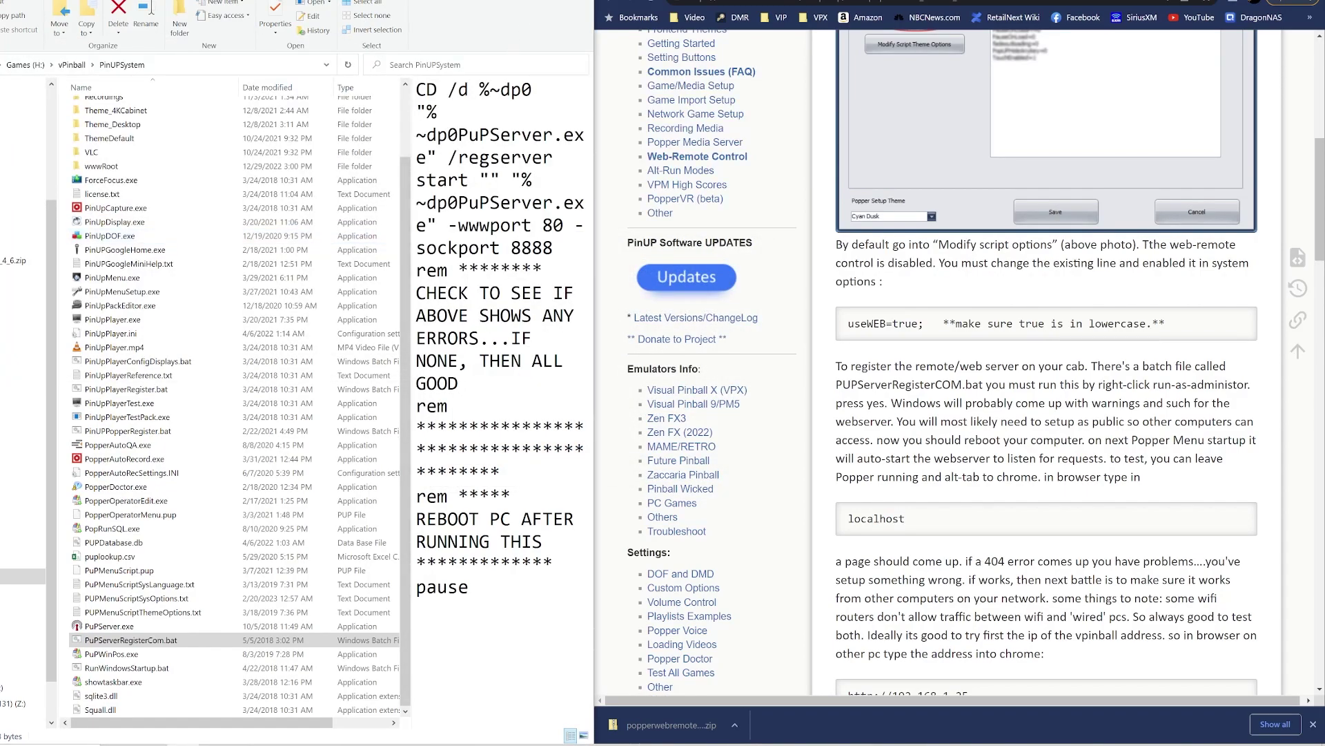
# Read the wiki's remaining web remote instructions and open localhost in a new browser tab.
pyautogui.moveTo(929, 527)
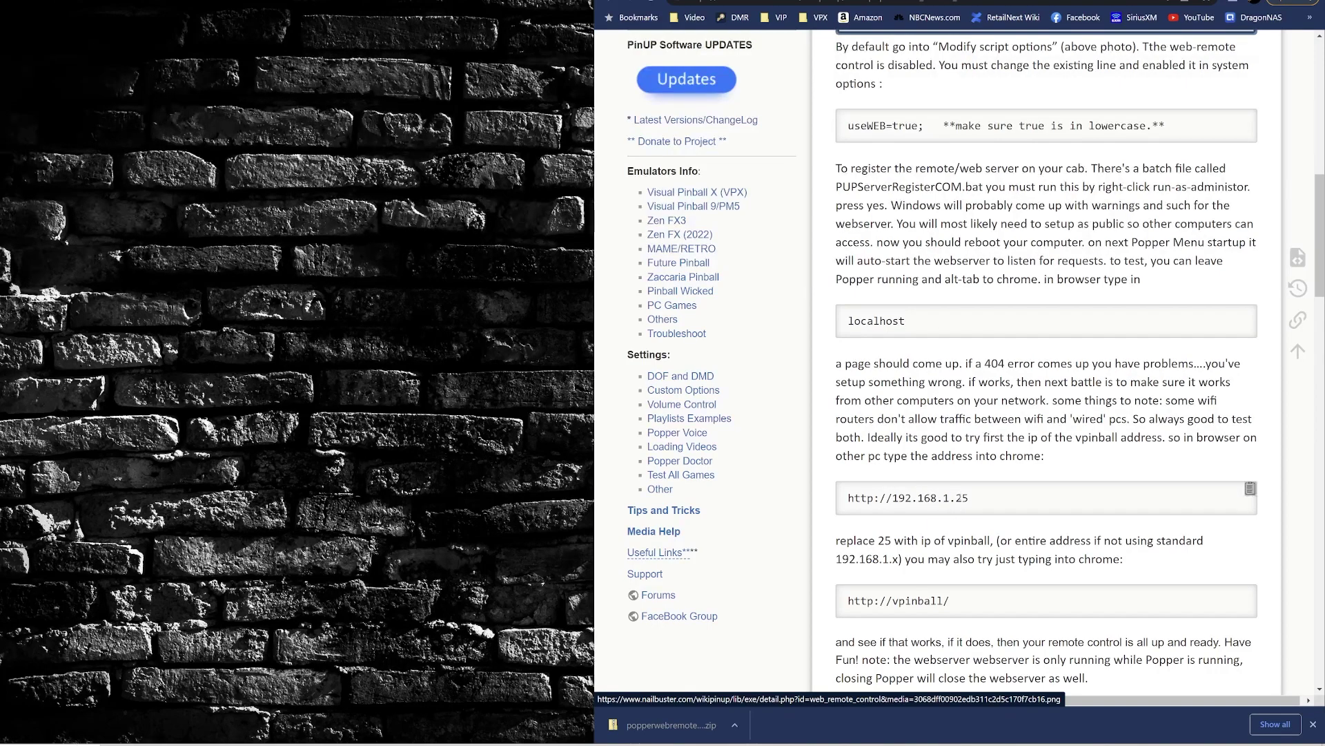
pyautogui.scroll(-1, 961, 499)
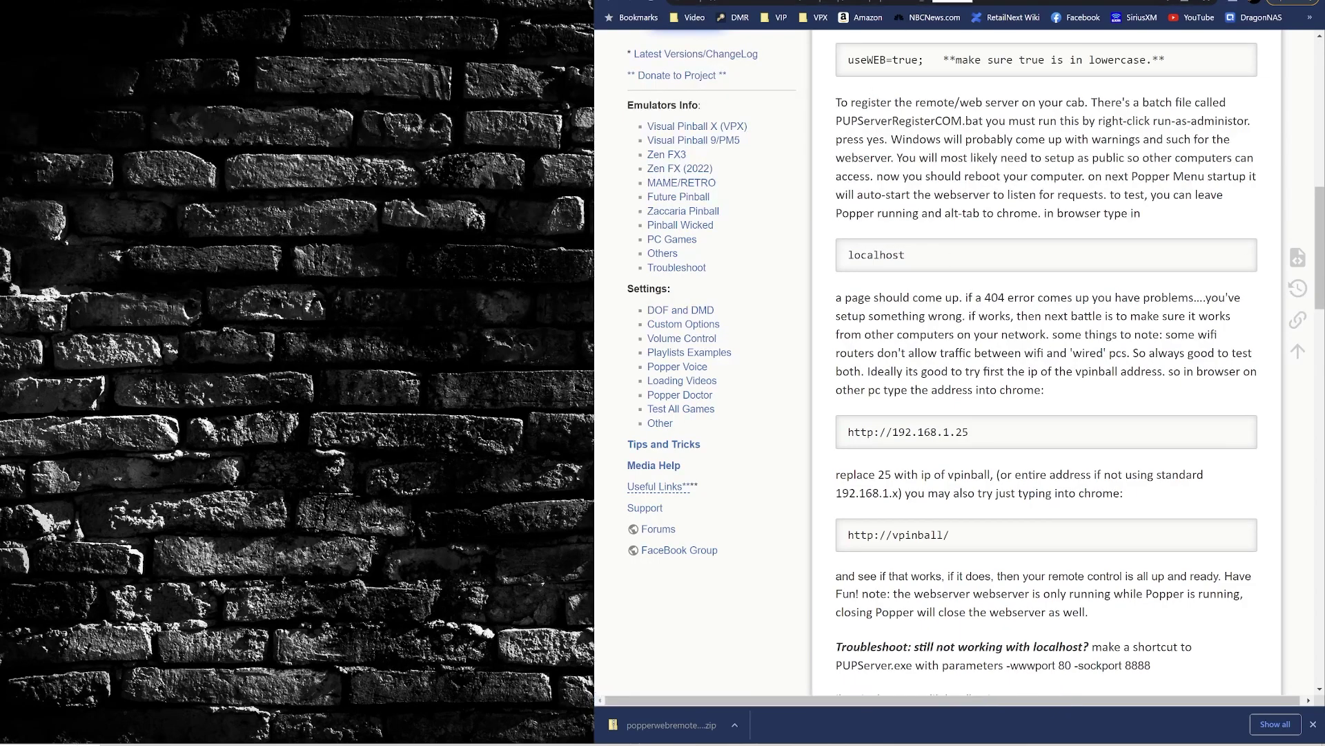
pyautogui.hotkey('ctrl', 't')
pyautogui.click(996, 2)
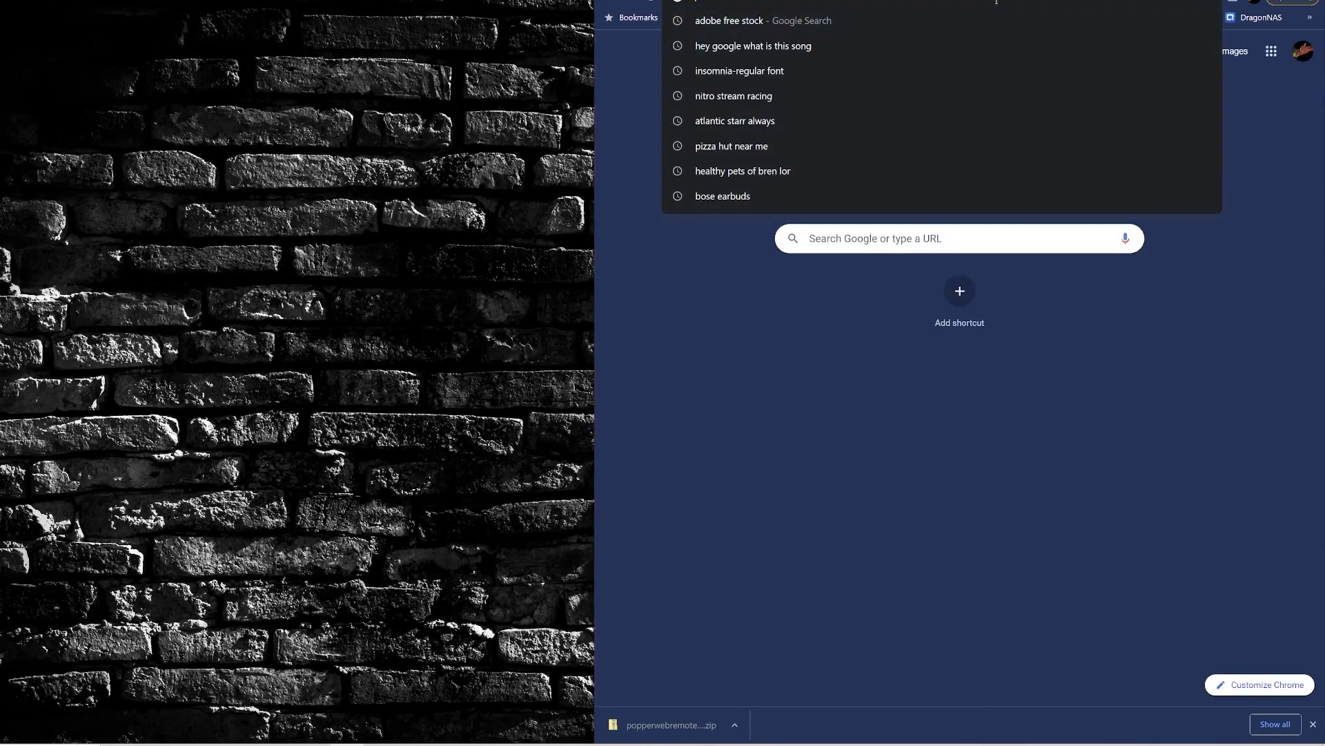
pyautogui.write('localhosst')
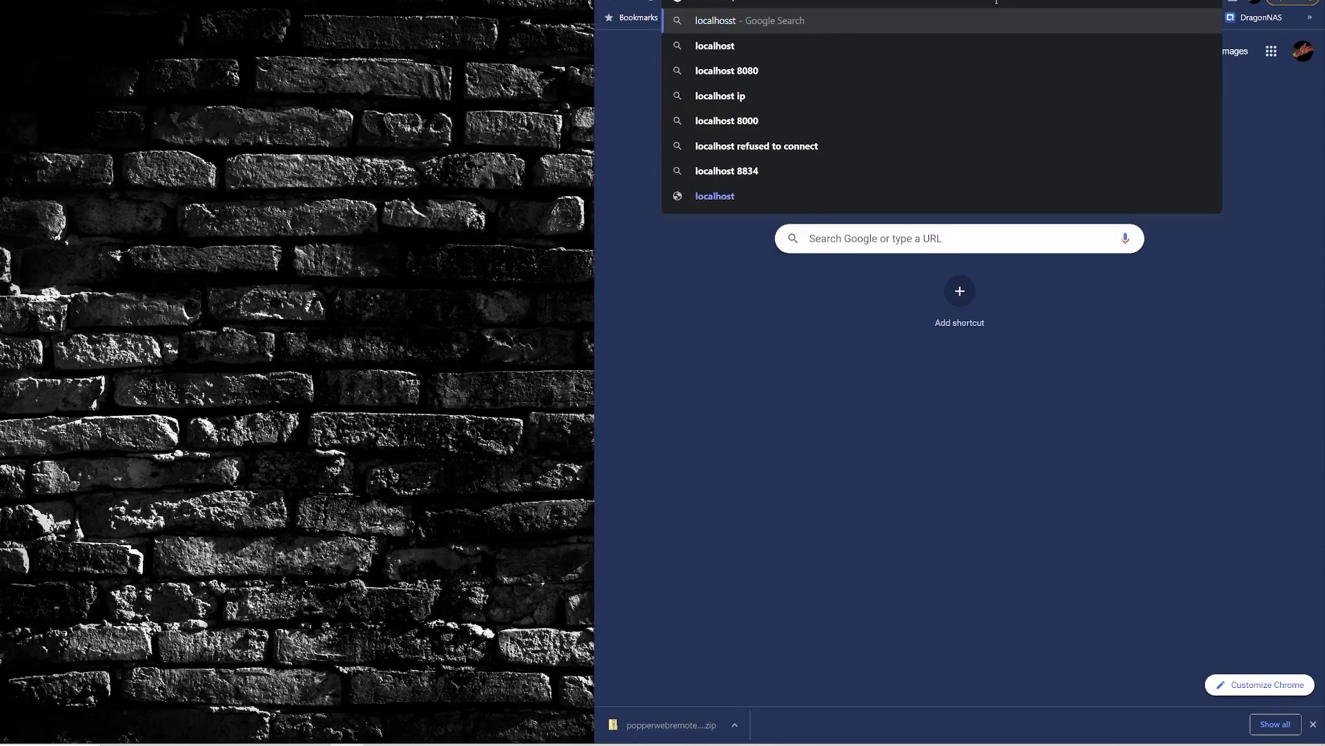
pyautogui.press('Return')
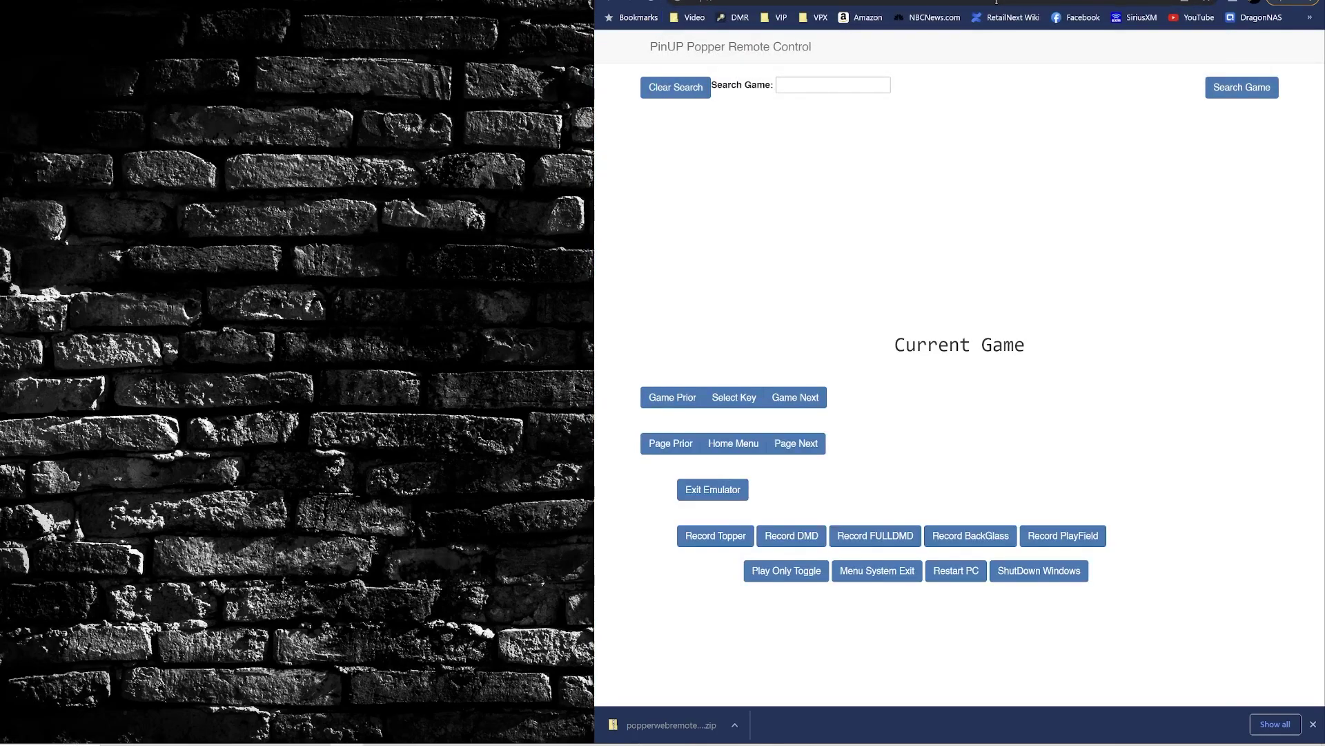
# Use the web remote to go to Popper's home menu, page forward to Visual Pinball X and open that playlist.
pyautogui.click(733, 443)
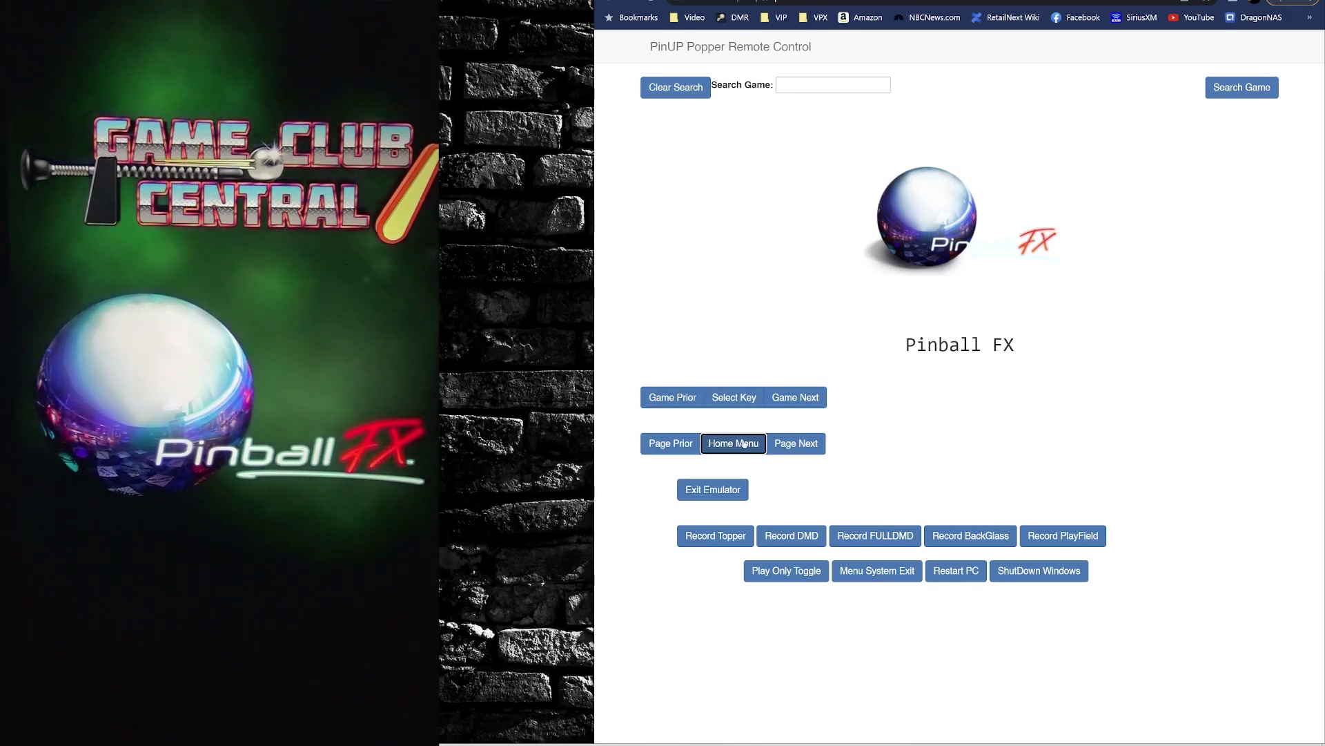
pyautogui.click(789, 443)
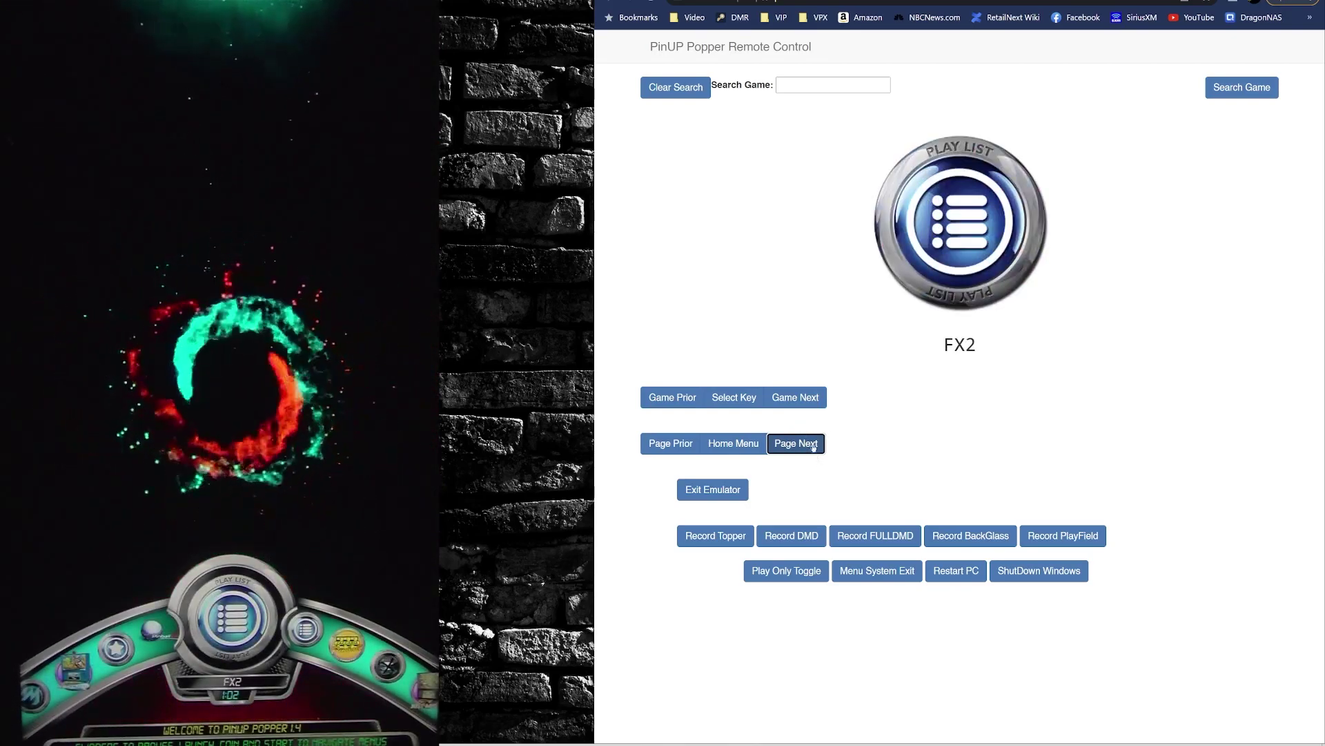
pyautogui.click(816, 446)
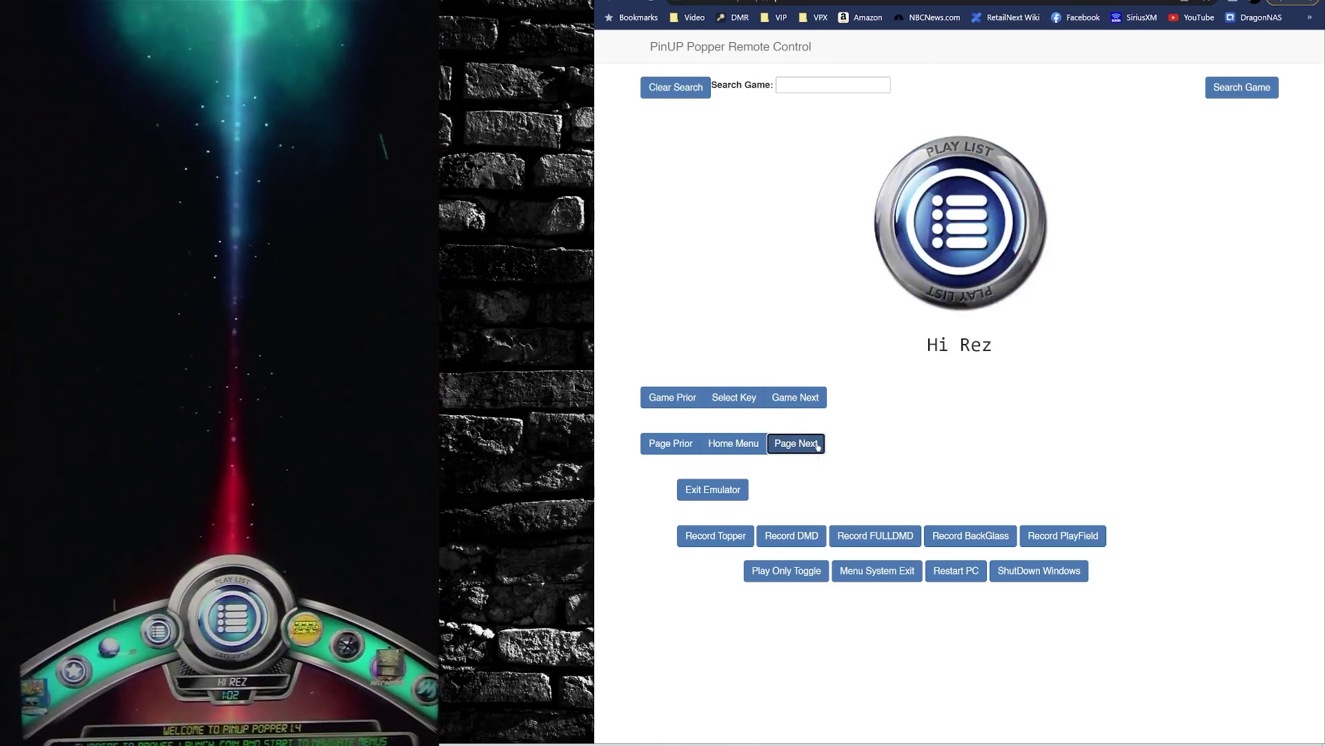
pyautogui.click(817, 446)
pyautogui.click(815, 446)
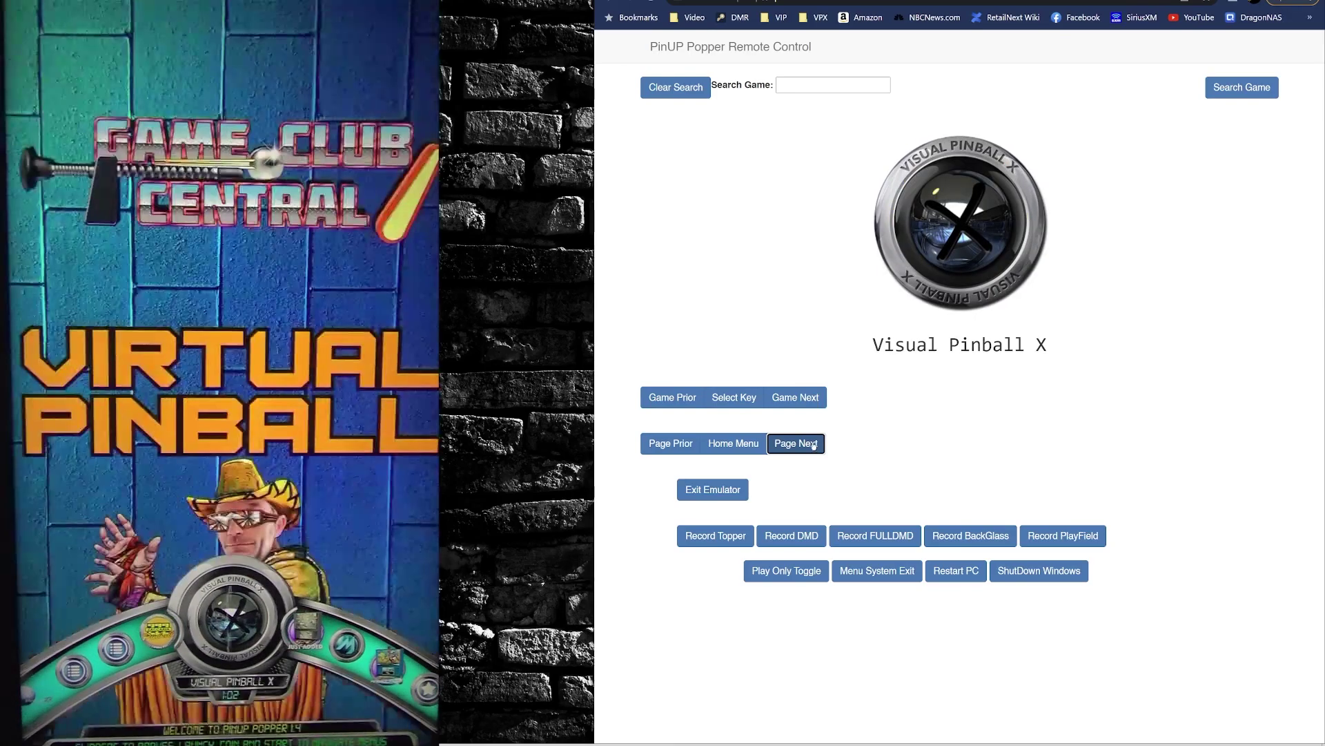
pyautogui.click(753, 403)
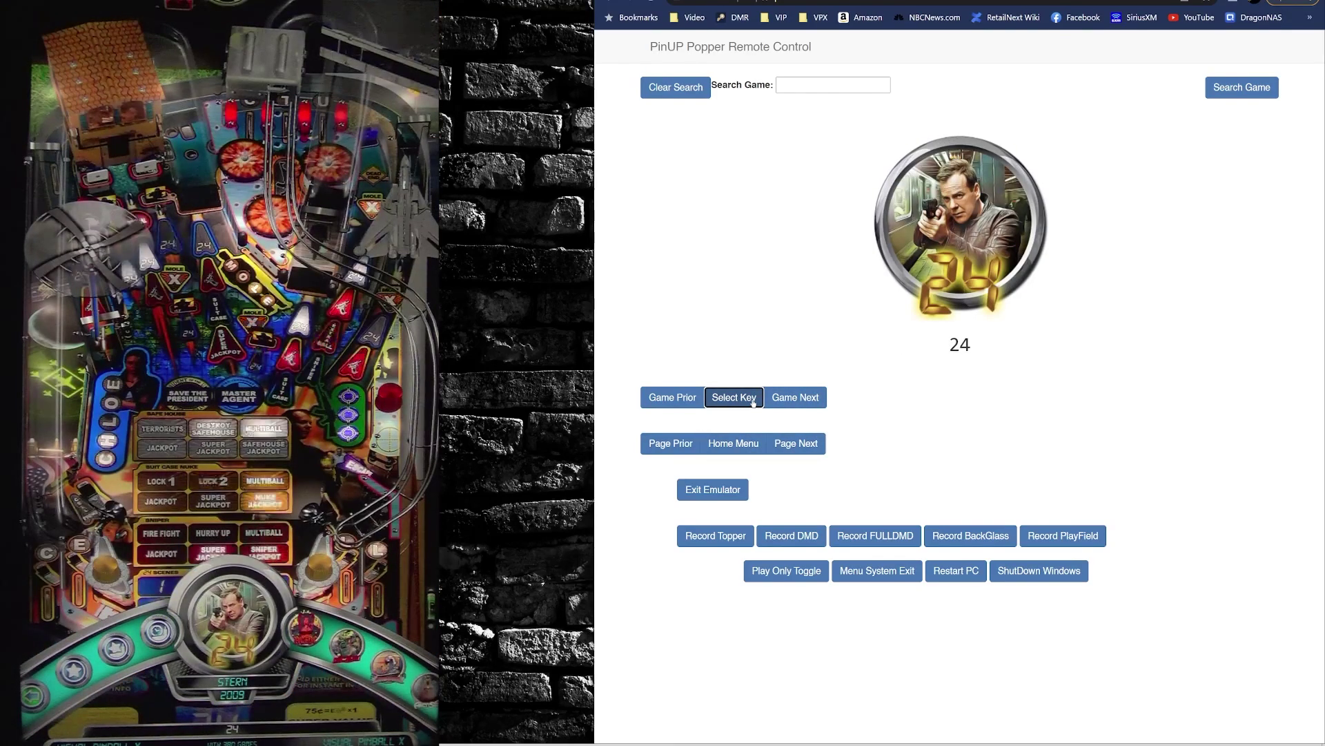
# Page ahead to Back to the Future with the remote and step game by game to Batman [The Dark Knight].
pyautogui.click(792, 448)
pyautogui.click(792, 448)
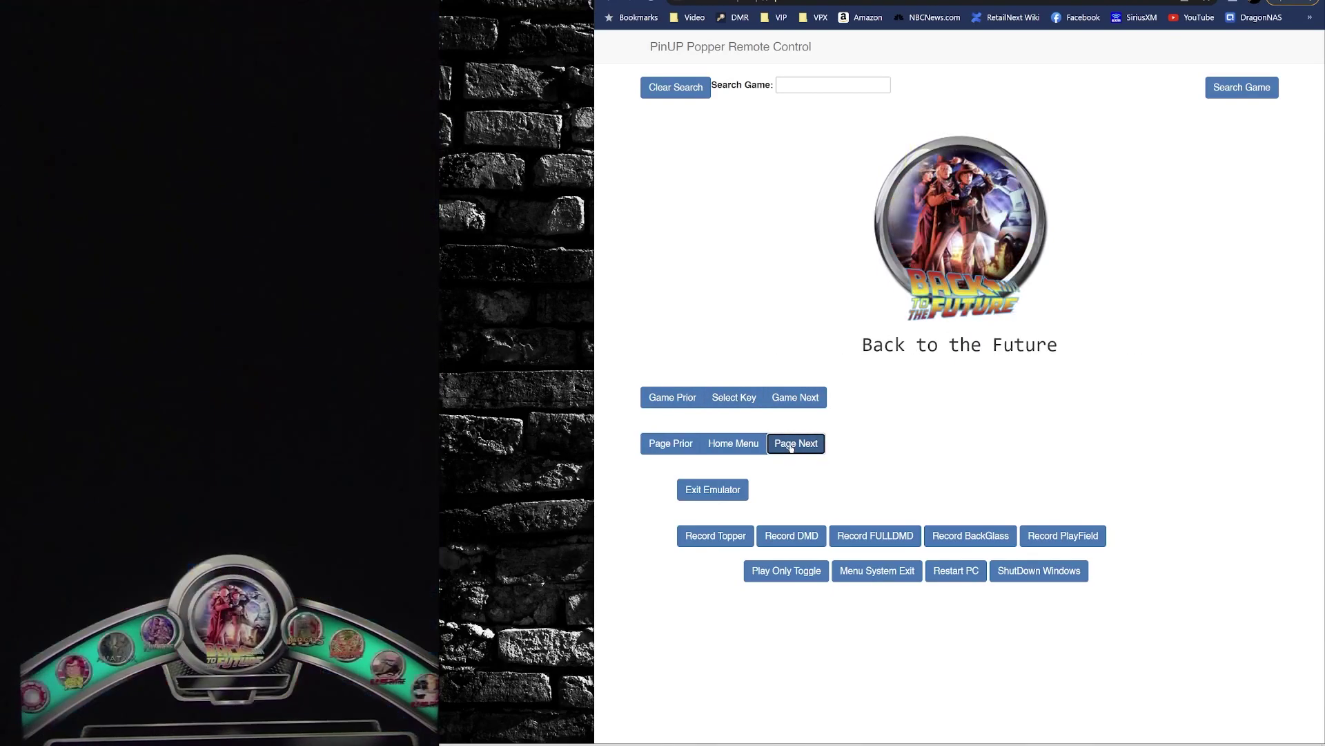
pyautogui.click(797, 396)
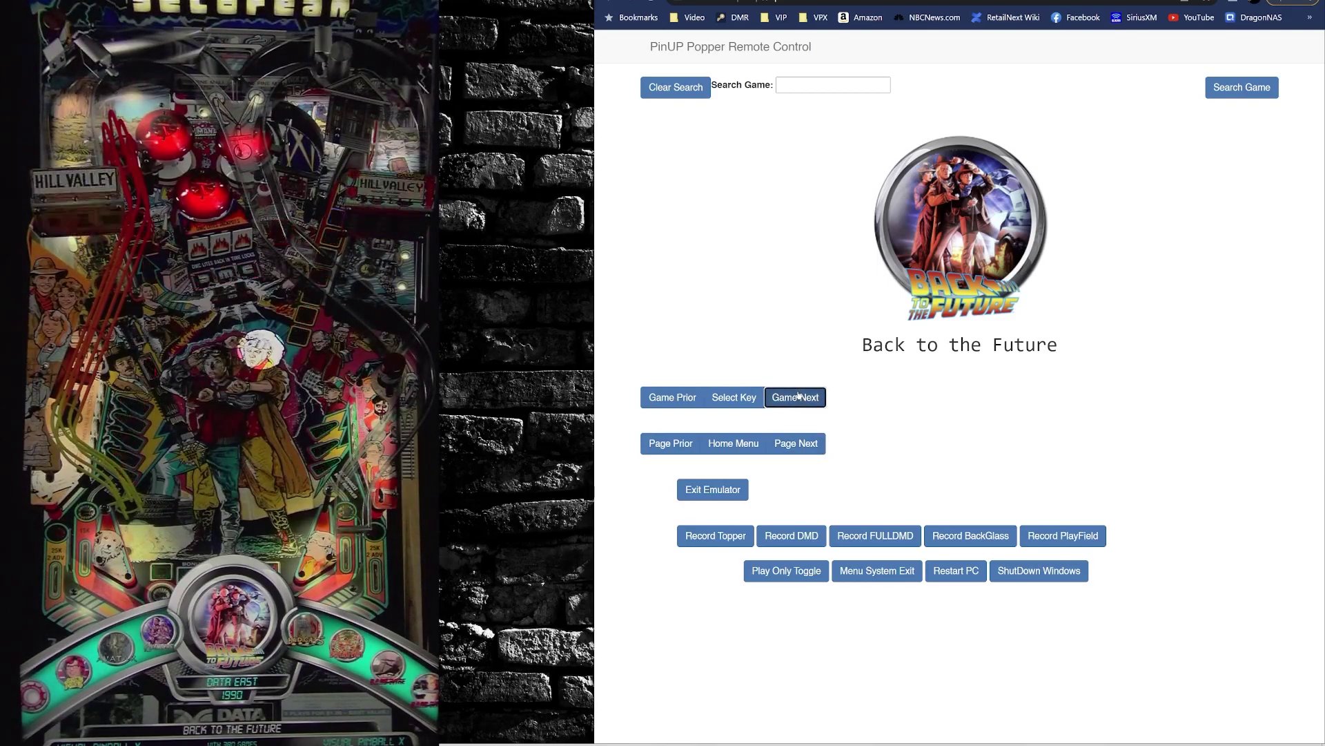
pyautogui.click(799, 397)
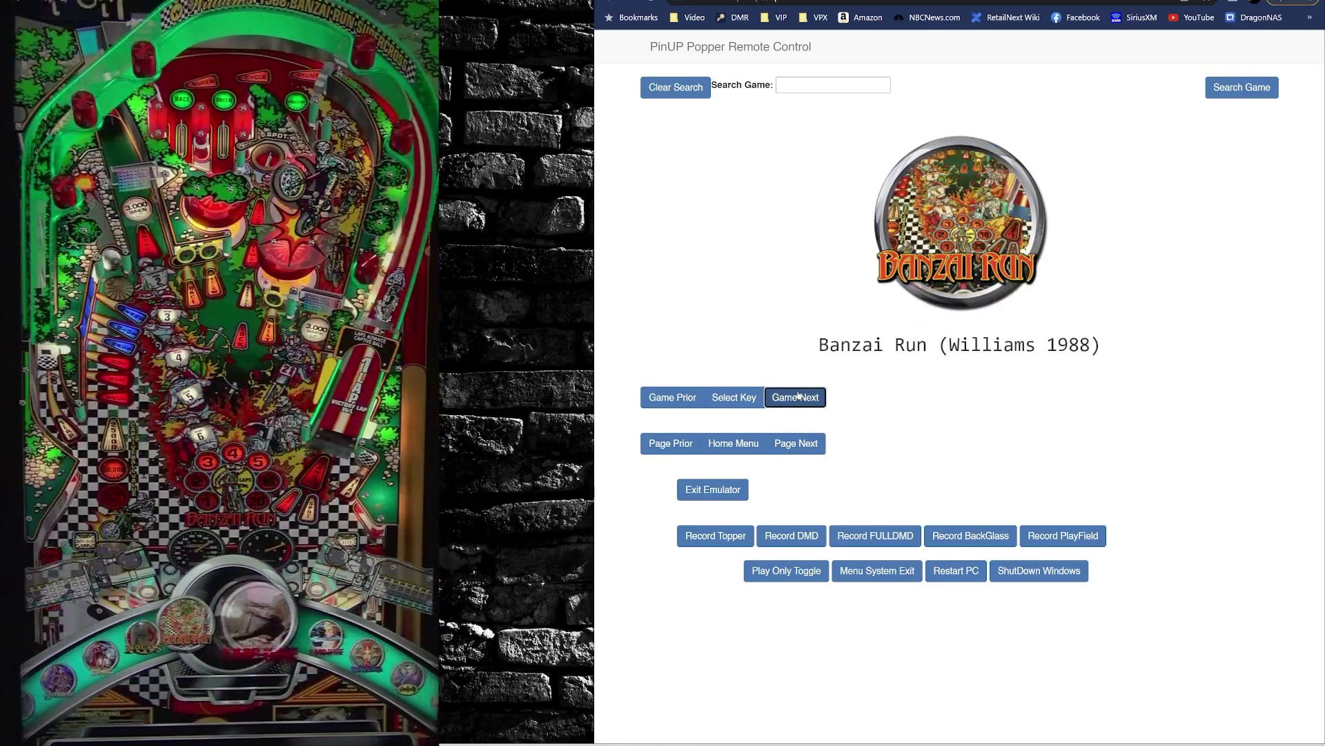
pyautogui.click(799, 397)
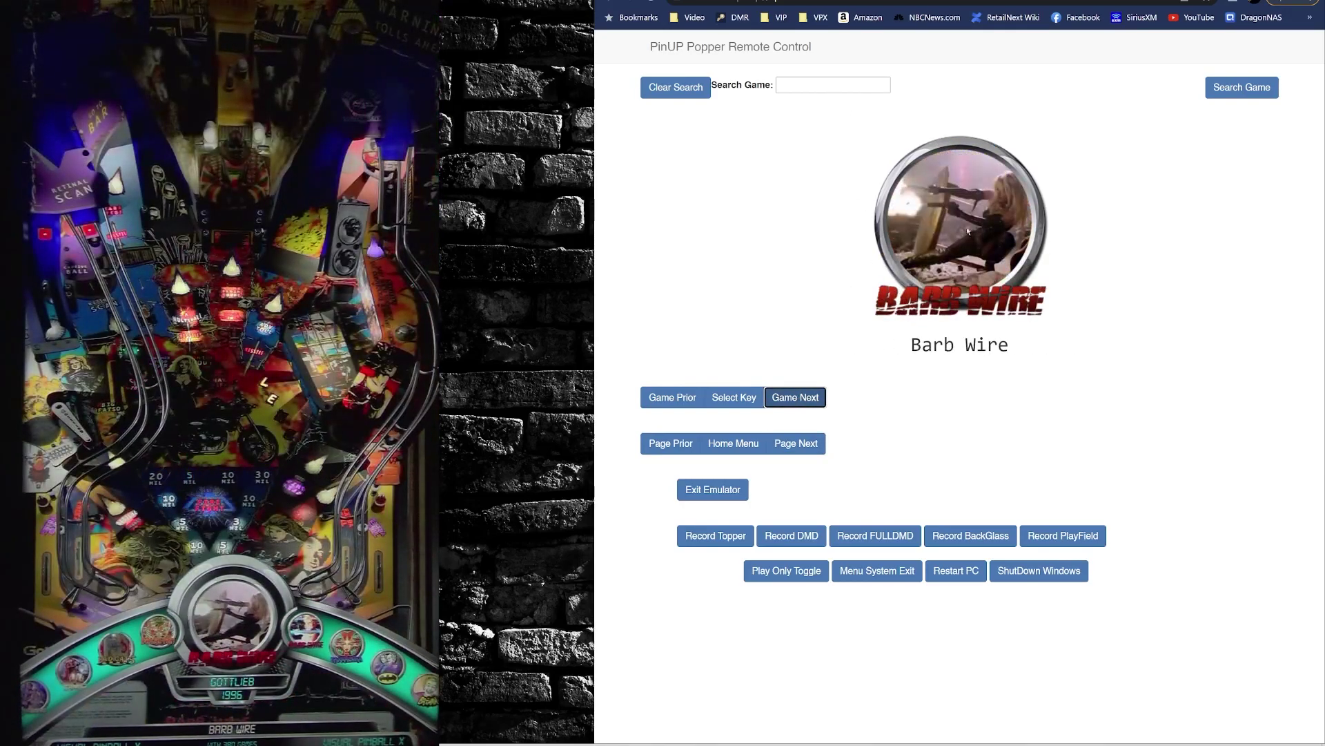
pyautogui.click(807, 398)
# Return Popper to the home menu and page forward to the Just Added playlist.
pyautogui.click(733, 443)
pyautogui.click(811, 444)
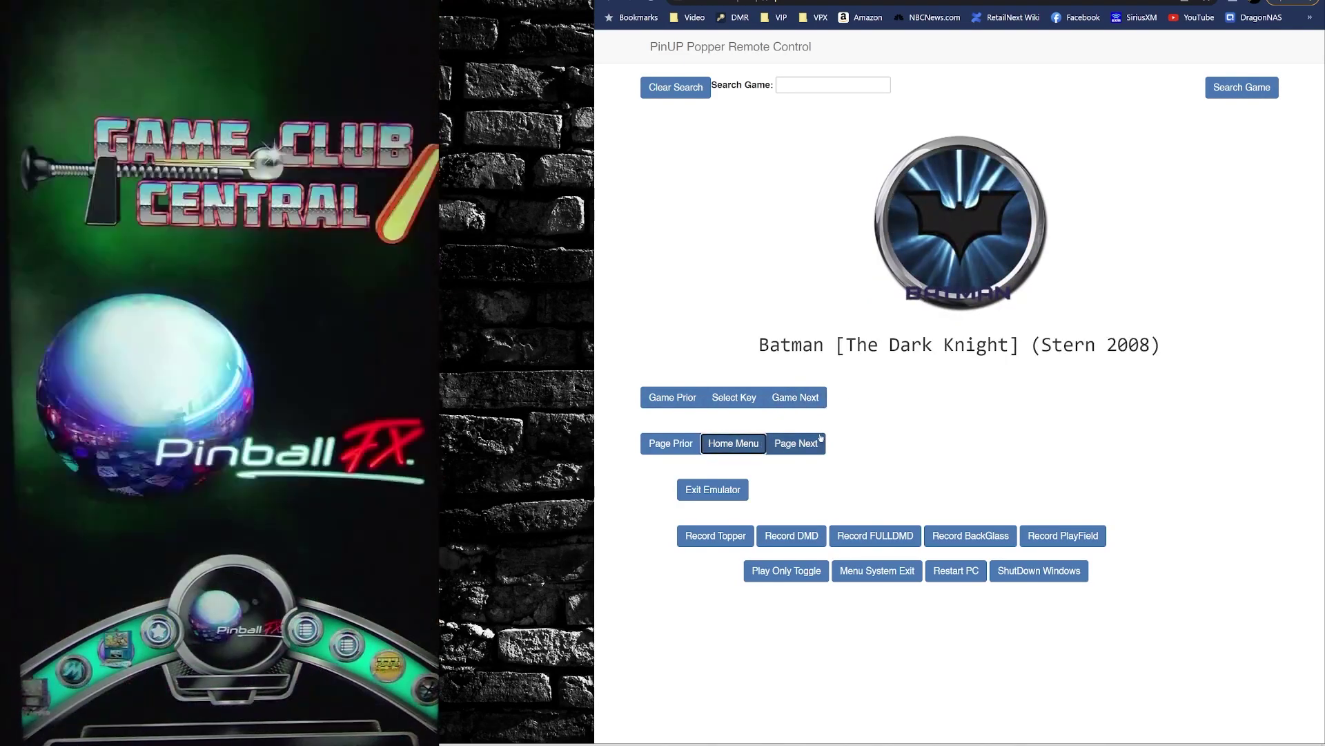
pyautogui.click(814, 443)
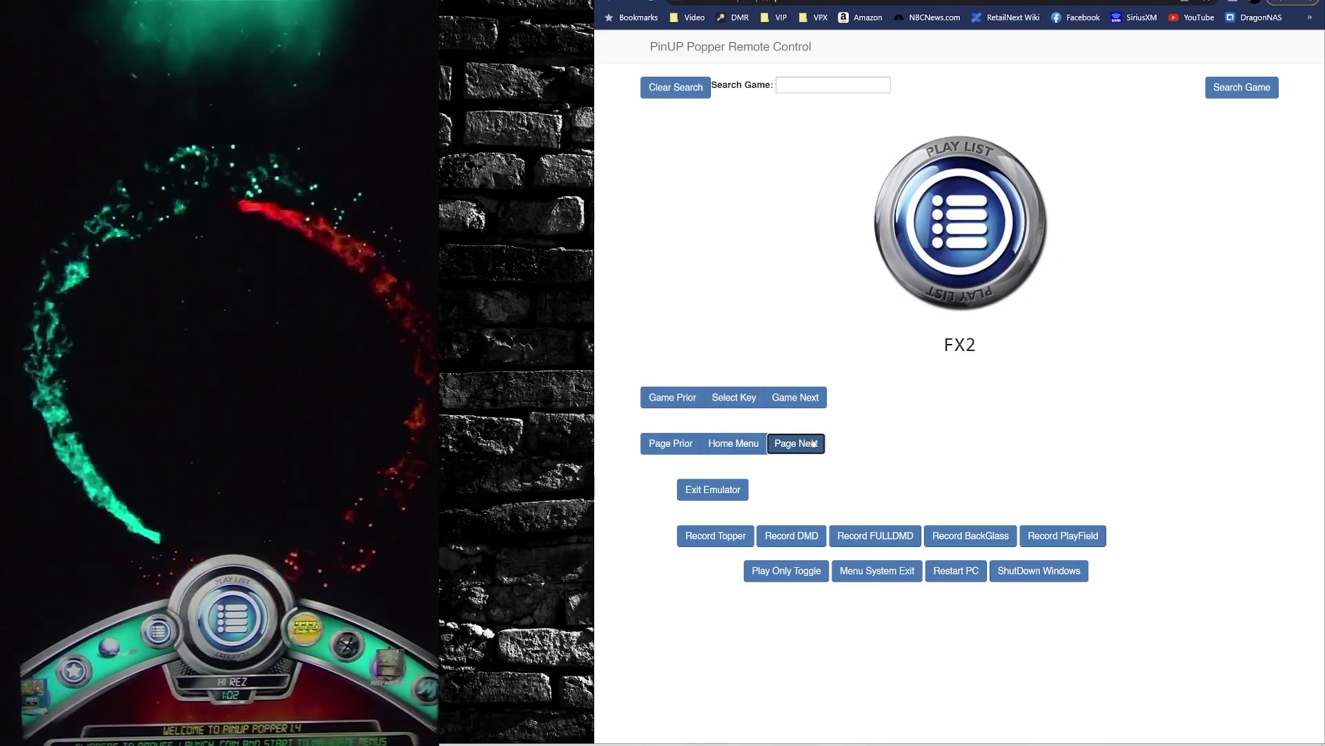
pyautogui.click(813, 443)
pyautogui.click(813, 443)
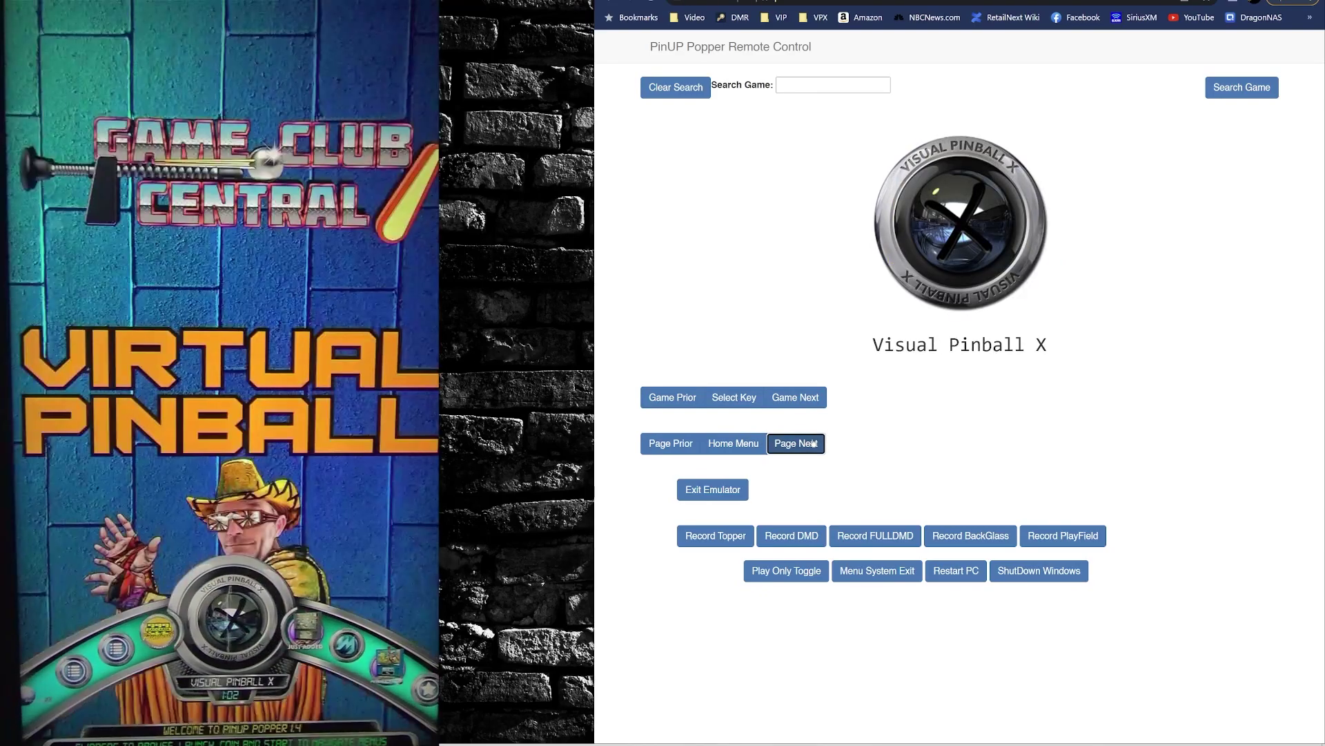
pyautogui.click(814, 443)
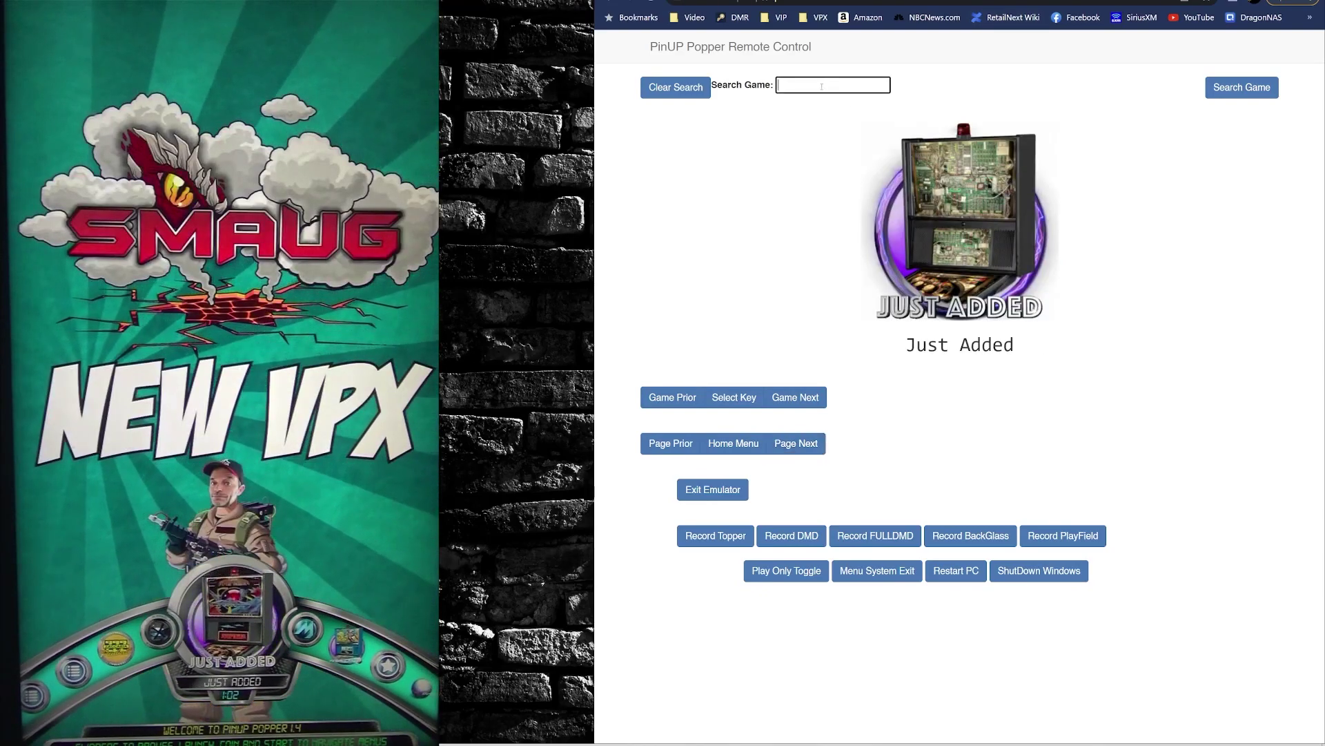
# Search for the game barracora from the web remote.
pyautogui.click(849, 86)
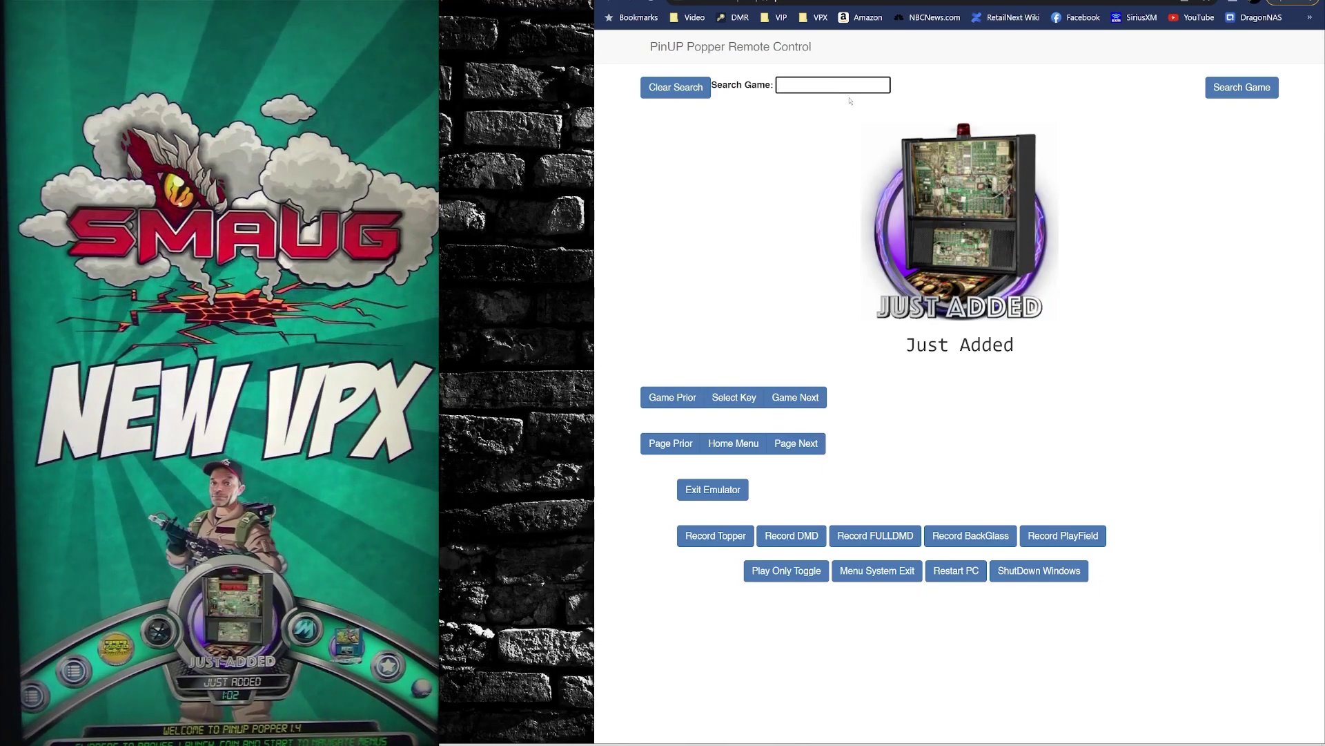
pyautogui.write('barracora')
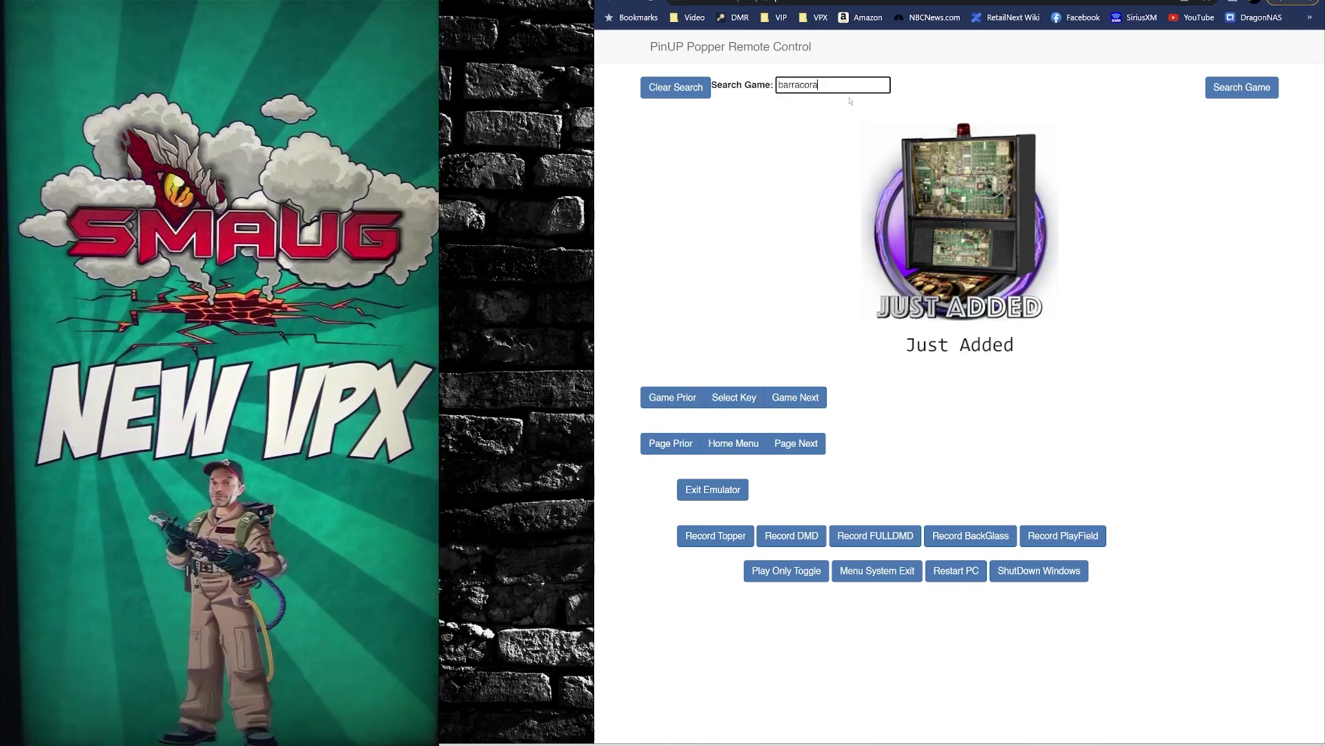
pyautogui.press('Return')
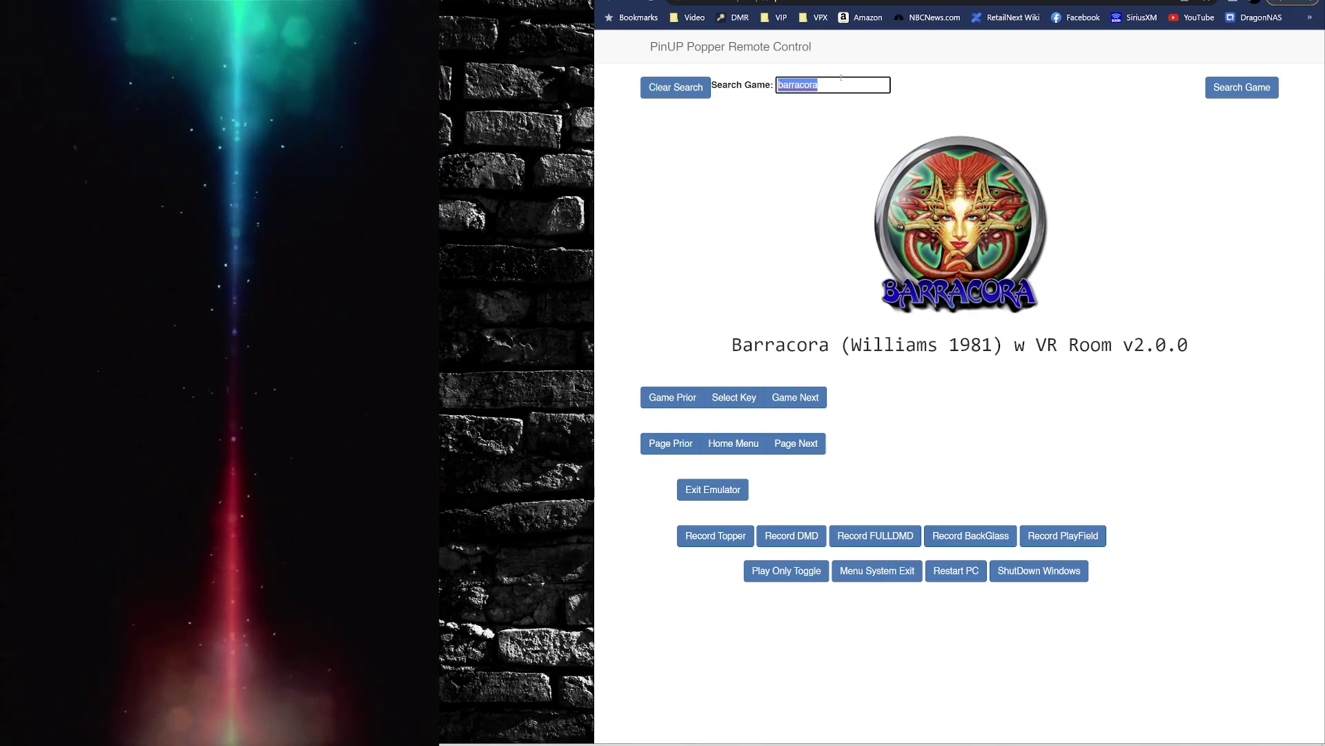
# Search for tron from the web remote and step through the matching games.
pyautogui.write('tron')
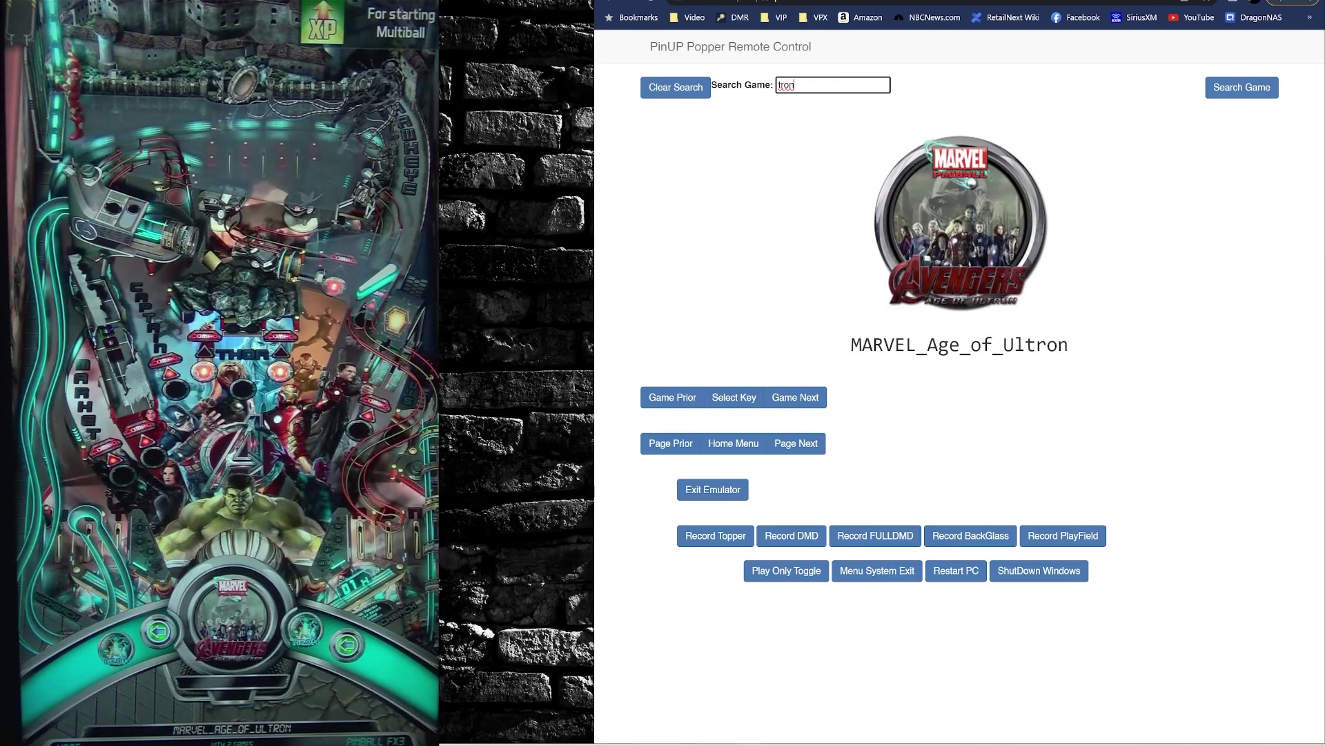
pyautogui.click(795, 397)
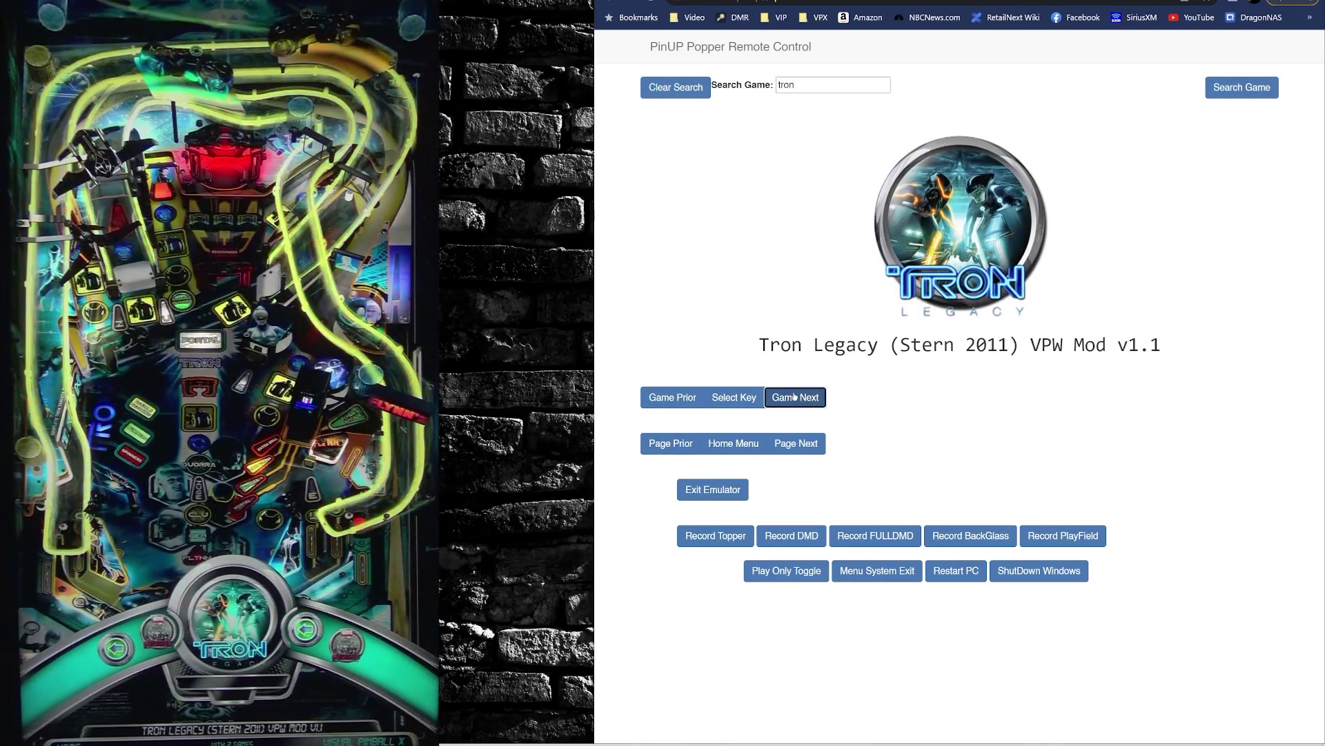
pyautogui.click(795, 397)
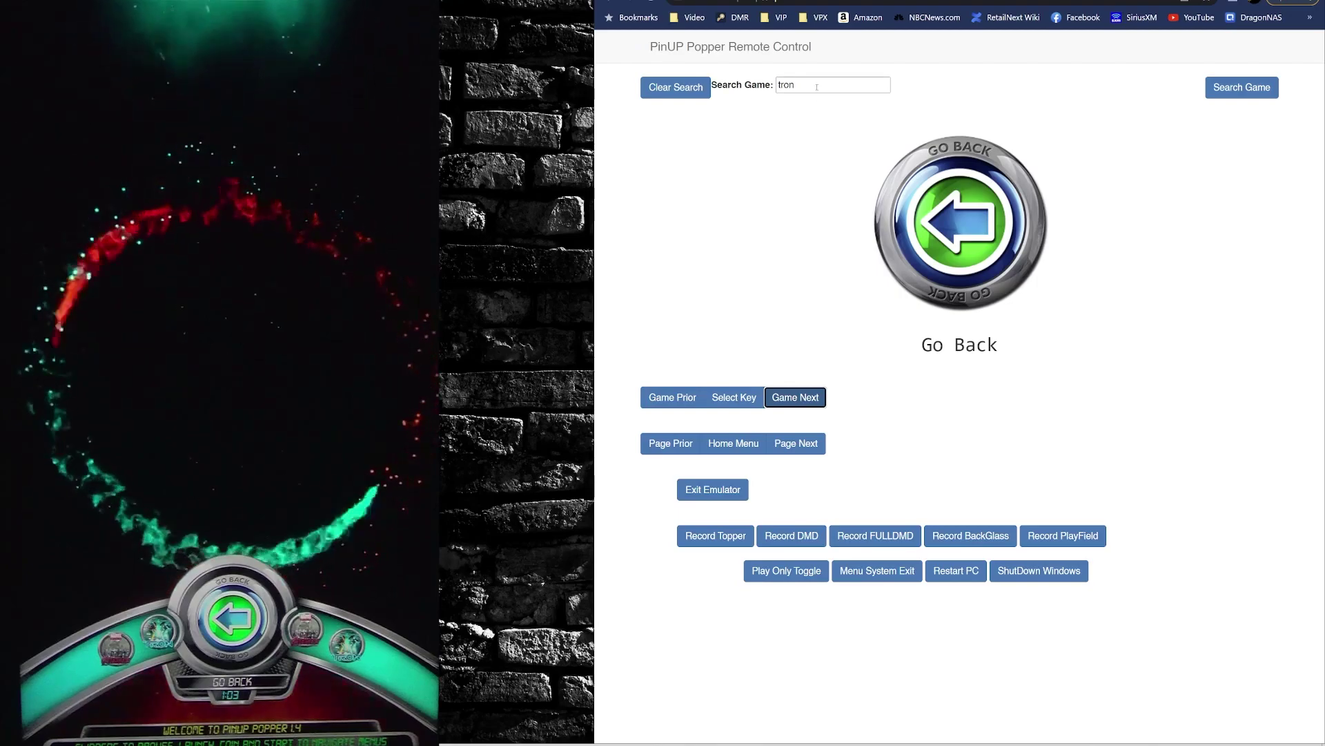
# Clear the tron text from the remote's game search.
pyautogui.doubleClick(817, 86)
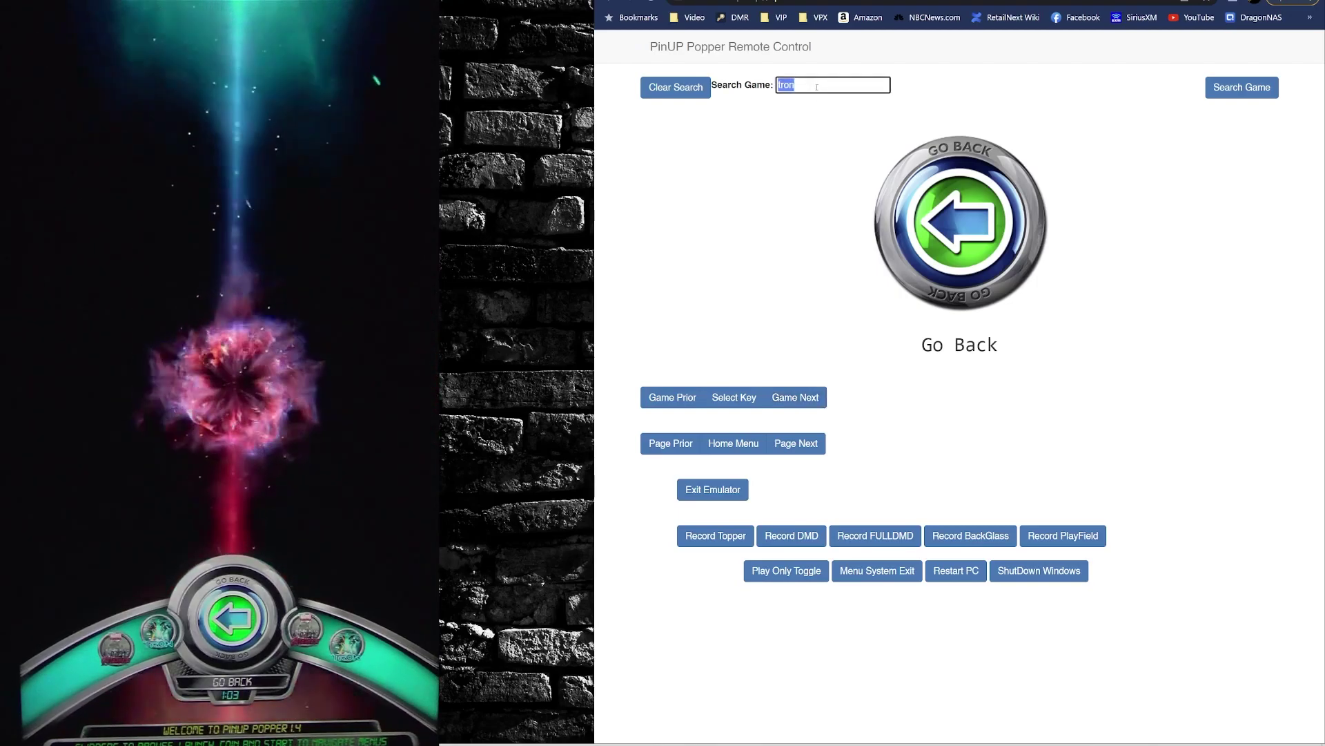
pyautogui.write('mouse')
pyautogui.click(686, 90)
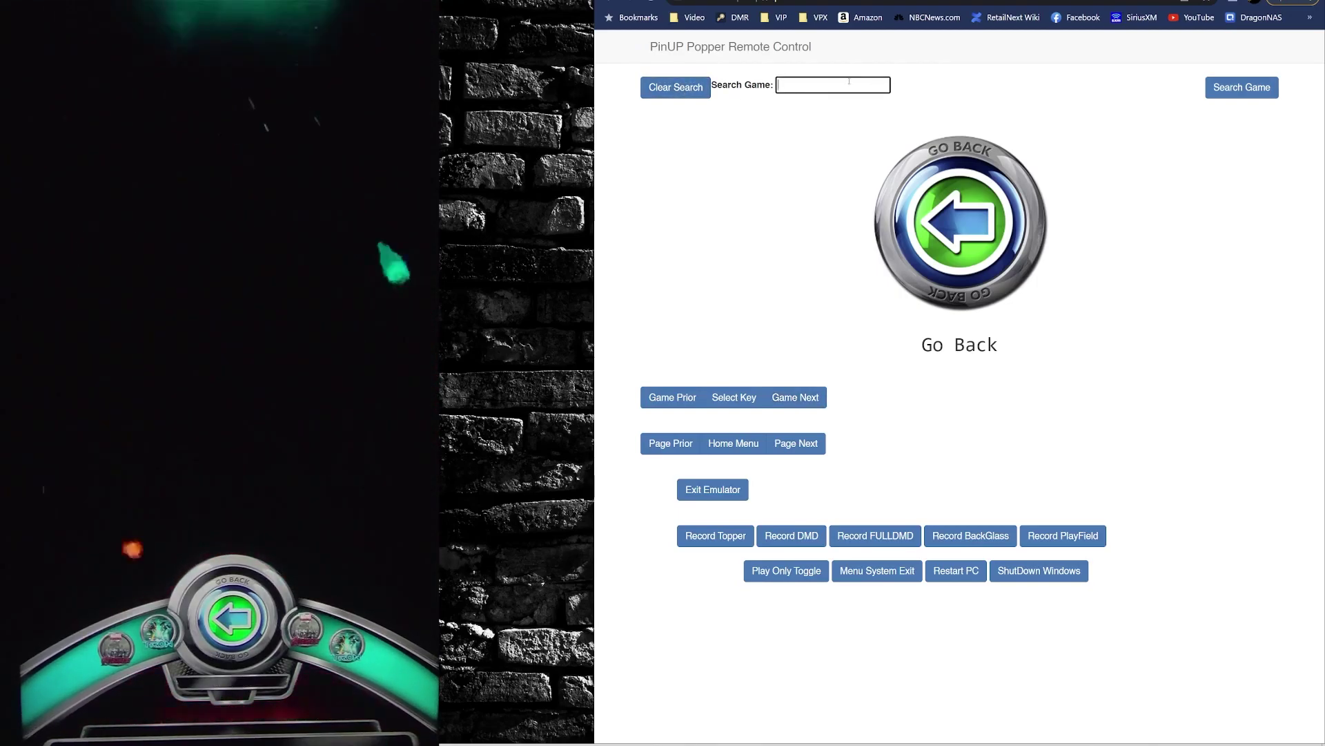
# Search for diner, blood and twilight one after another from the web remote's game search.
pyautogui.write('diner')
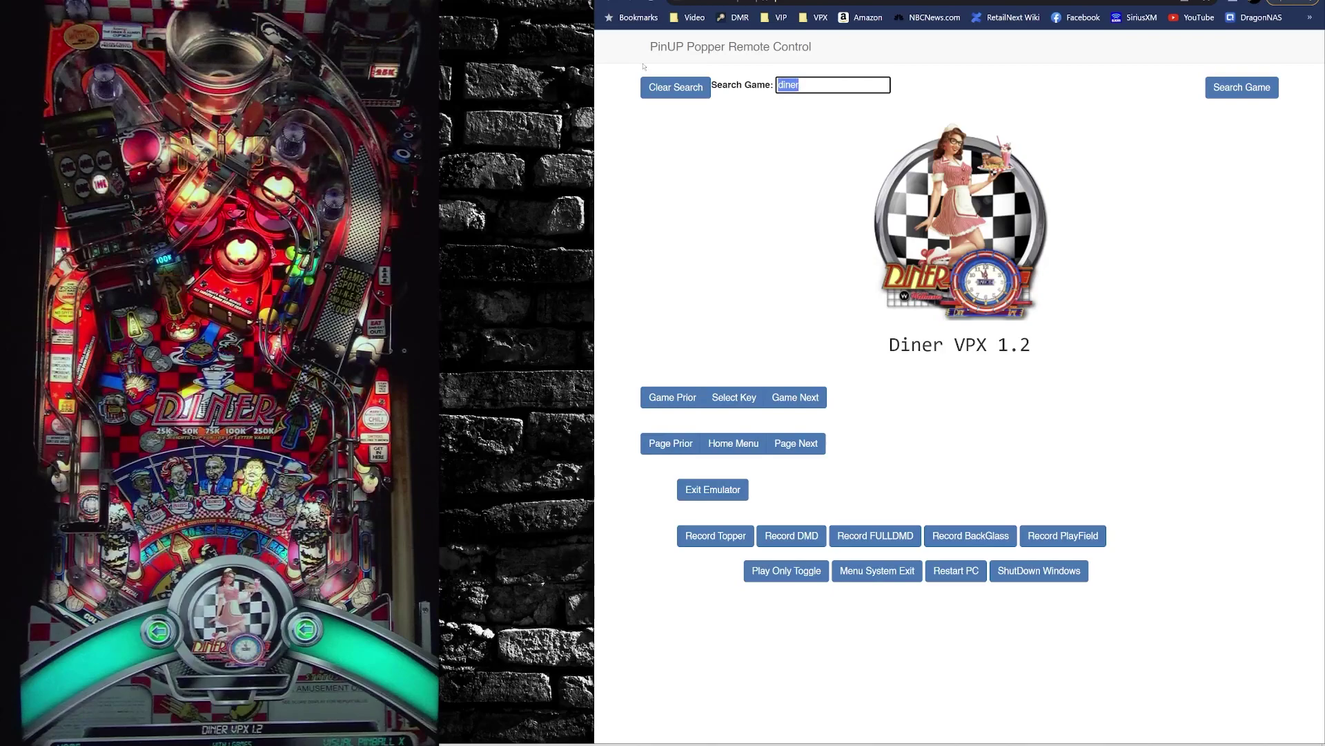
pyautogui.write('blood')
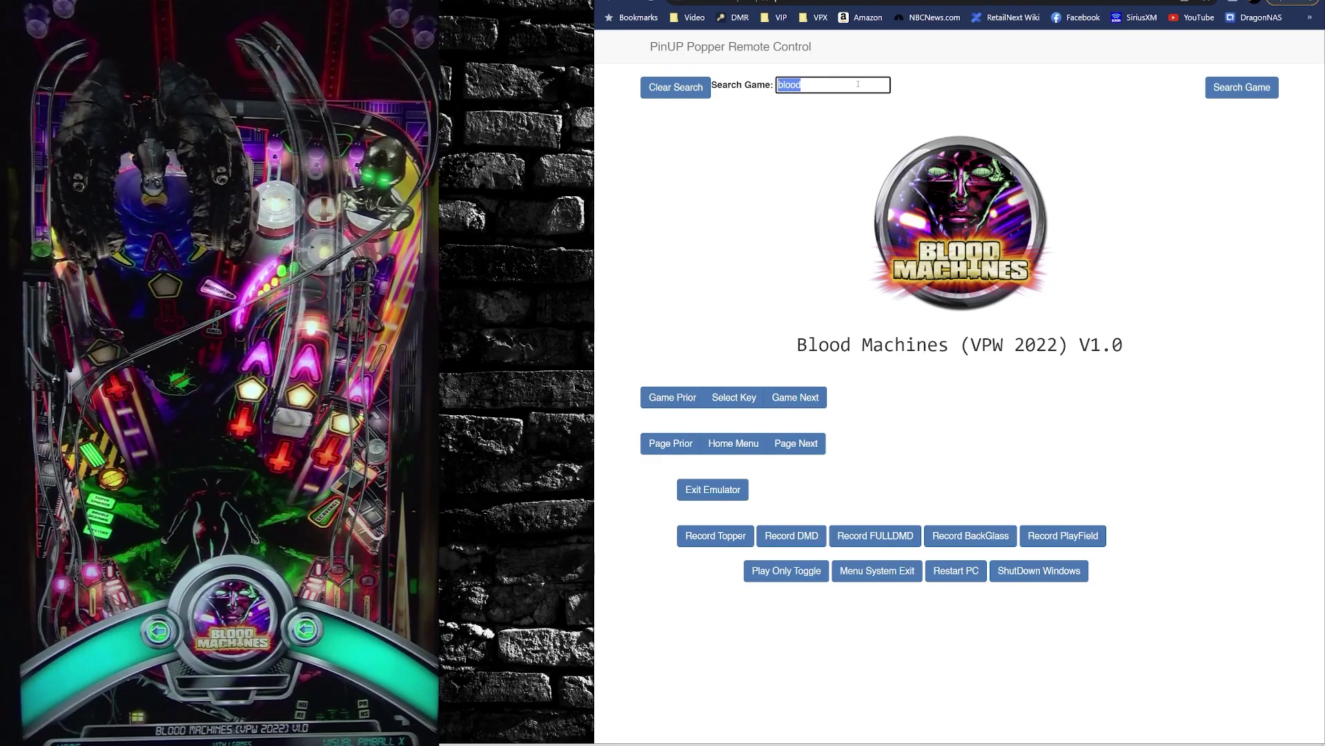
pyautogui.write('twilight')
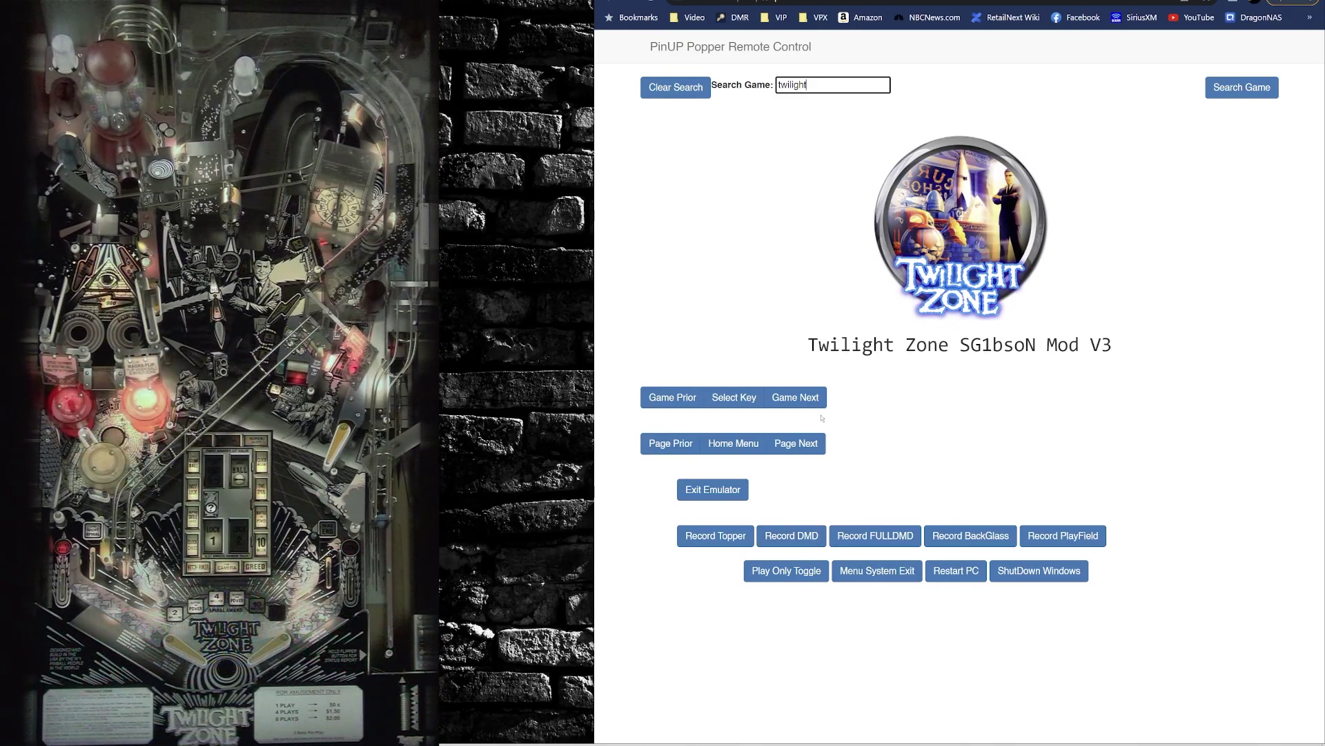
# Launch the selected Twilight Zone table from the web remote and exit the emulator.
pyautogui.click(730, 401)
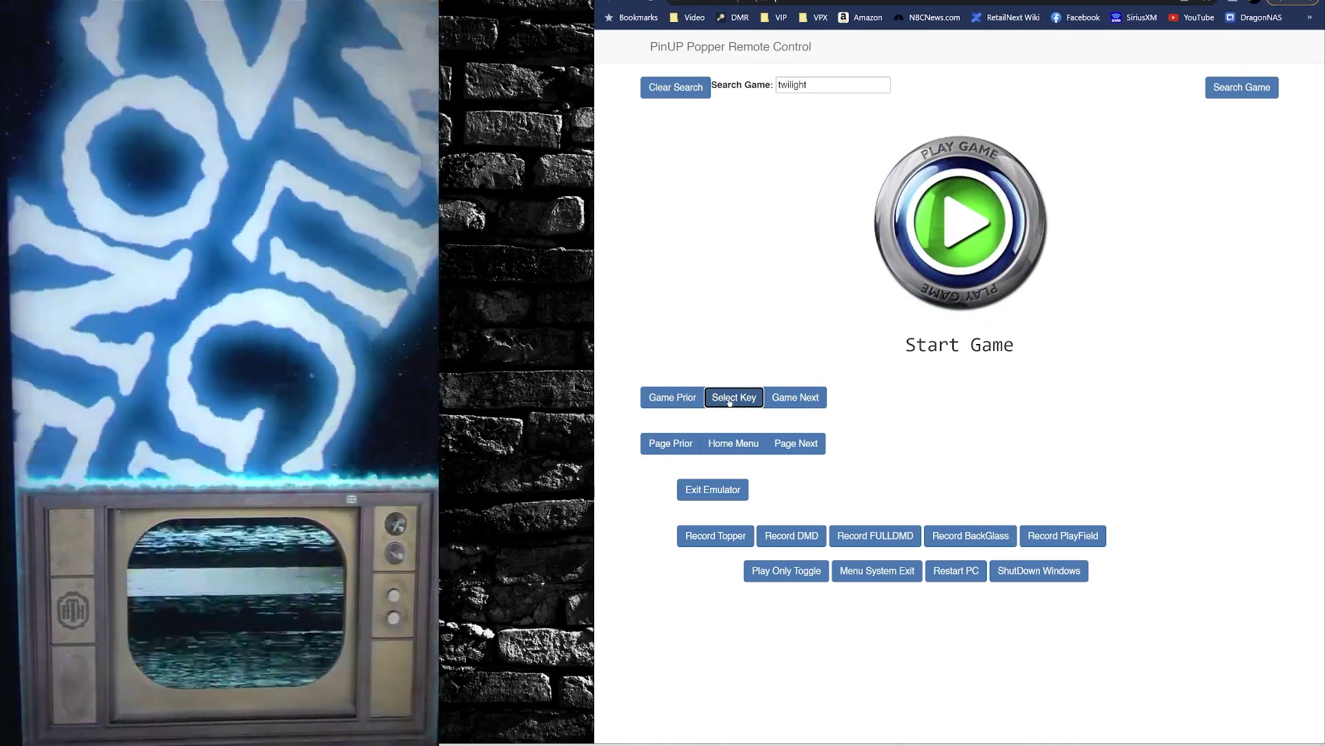
pyautogui.click(963, 235)
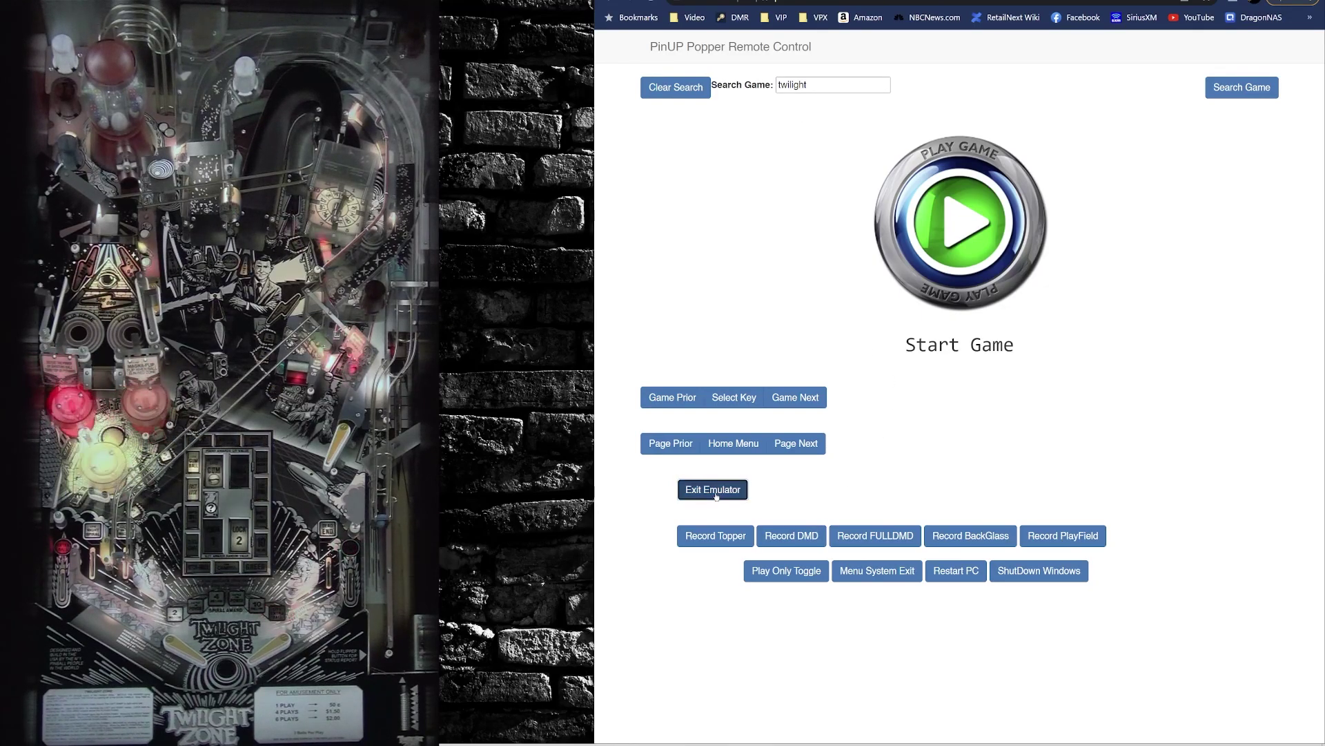
# Return Popper to the home menu and page forward to the Zacarria playlist.
pyautogui.click(754, 447)
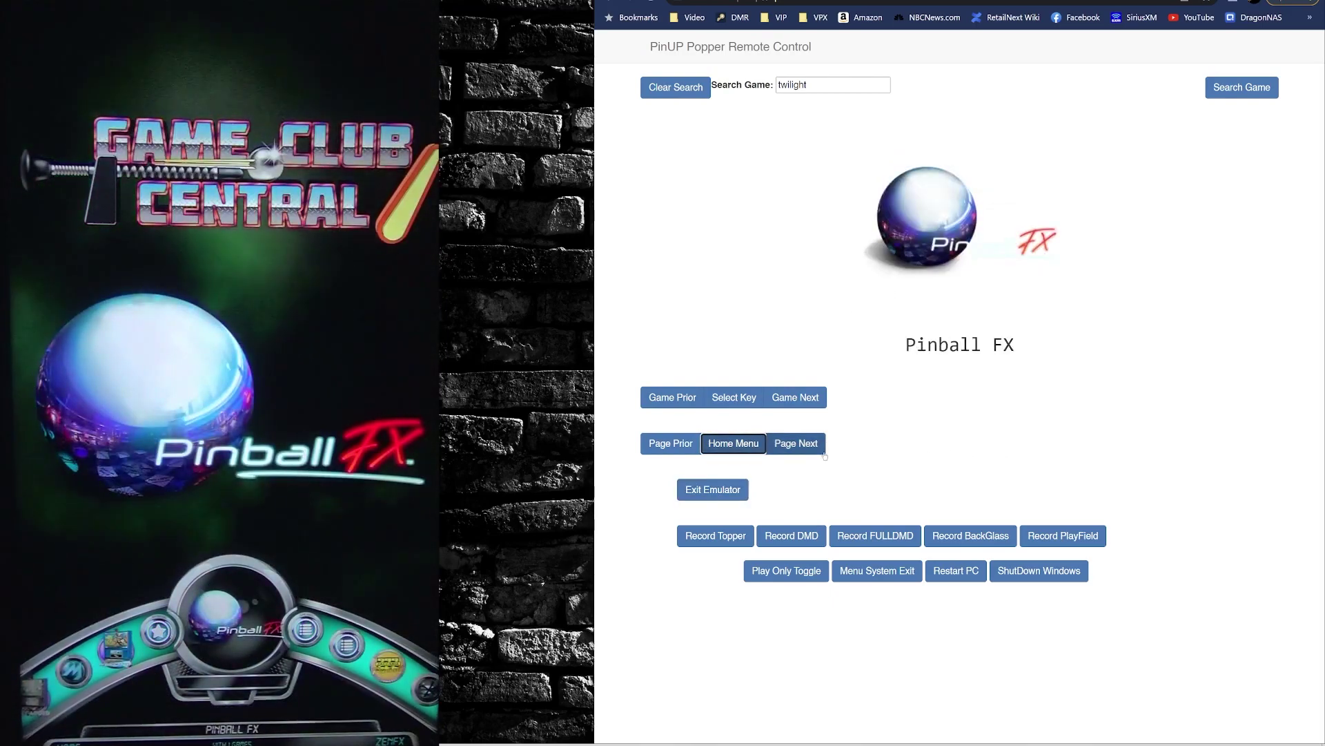
pyautogui.click(797, 449)
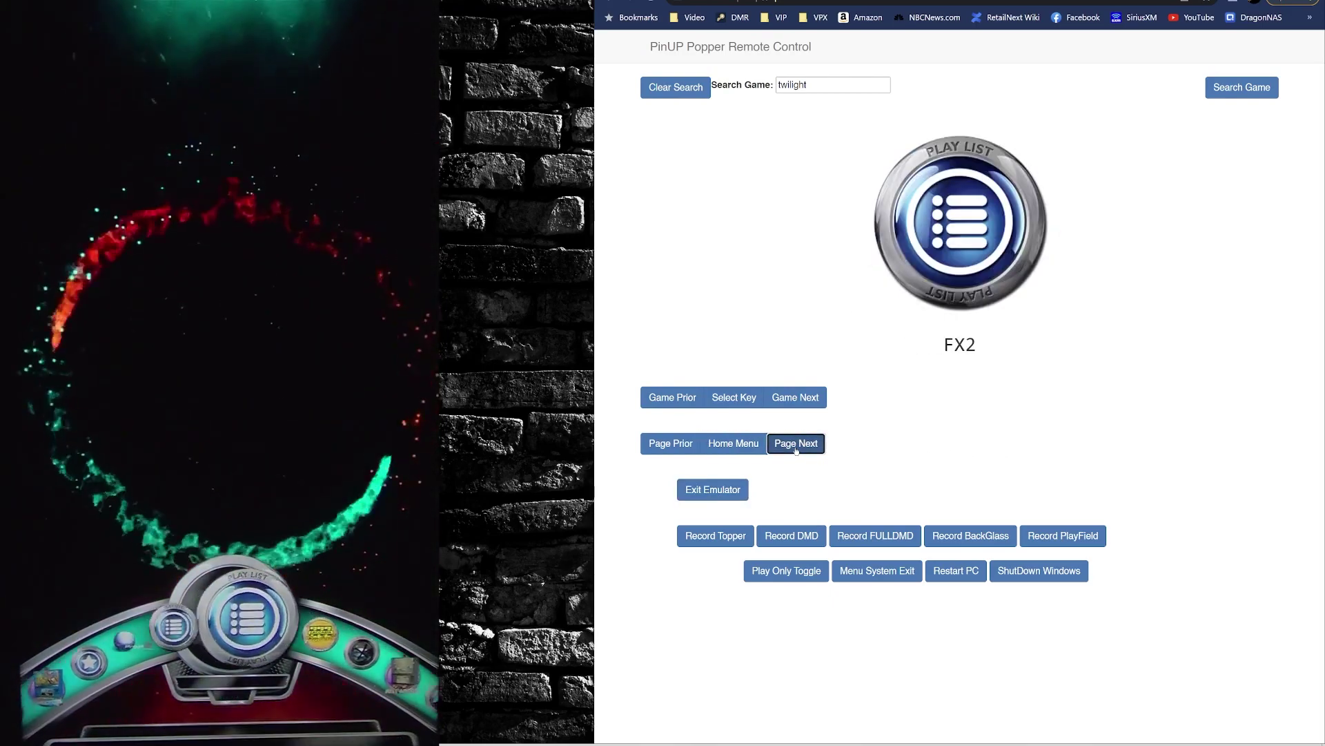
pyautogui.click(797, 448)
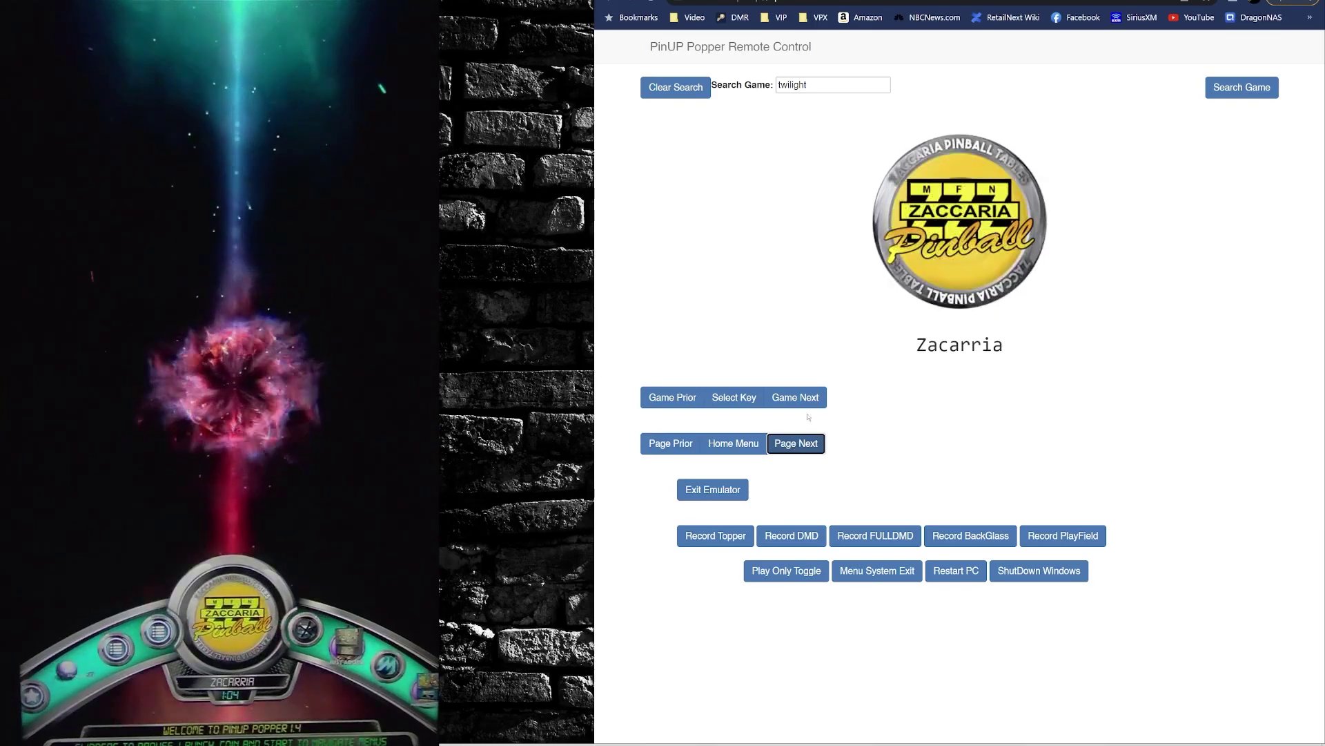